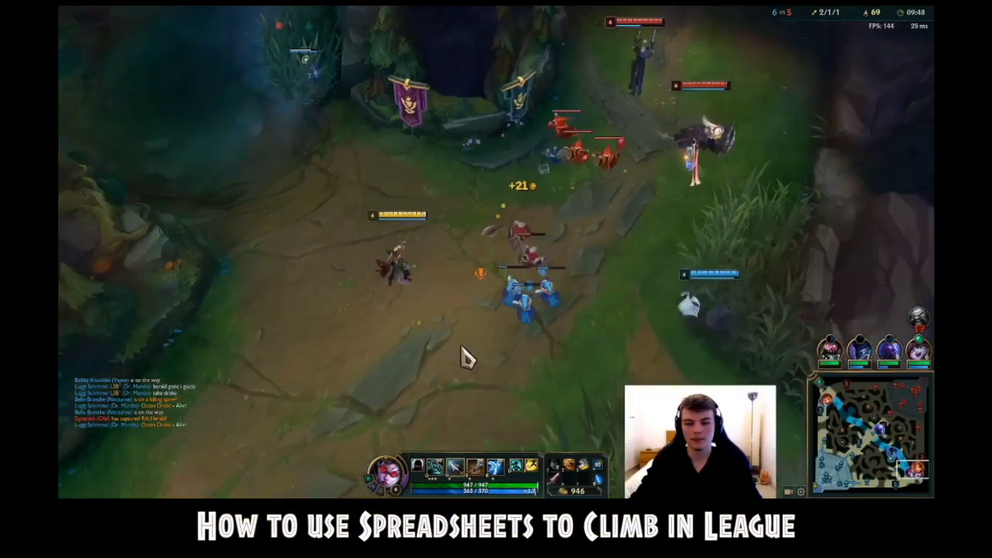
right_click(520, 359)
right_click(155, 304)
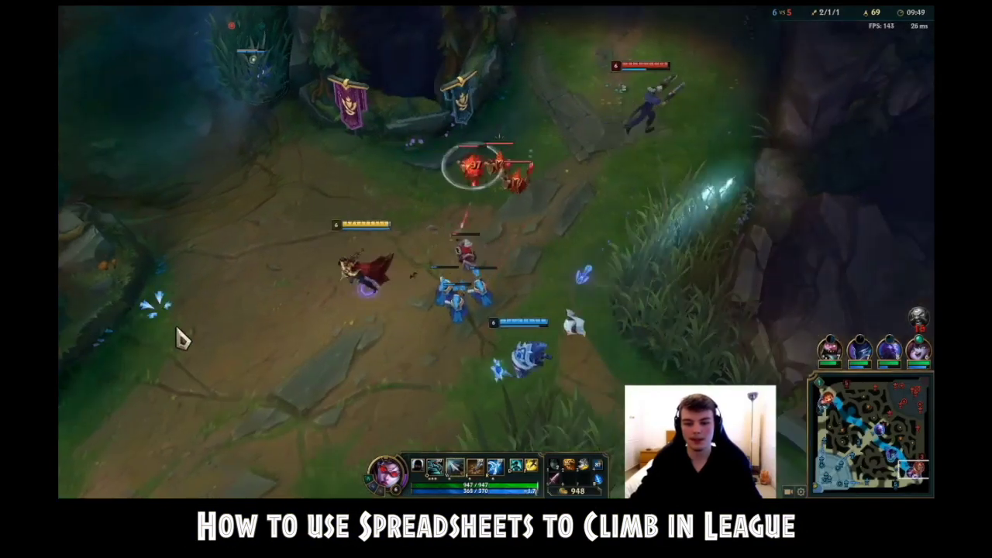
right_click(465, 259)
right_click(151, 307)
right_click(414, 104)
key(r)
right_click(645, 113)
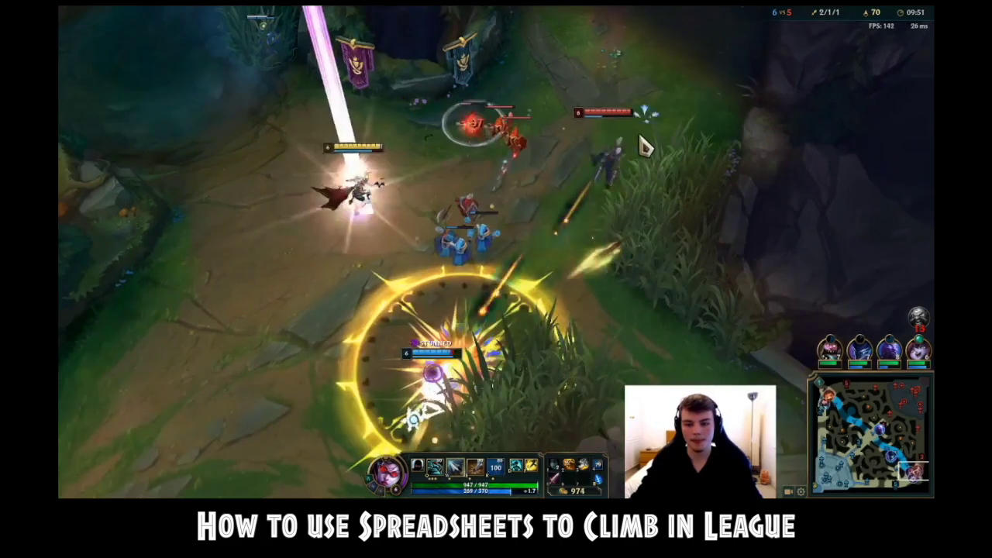
right_click(611, 176)
right_click(700, 91)
key(a)
right_click(691, 49)
key(q)
key(a)
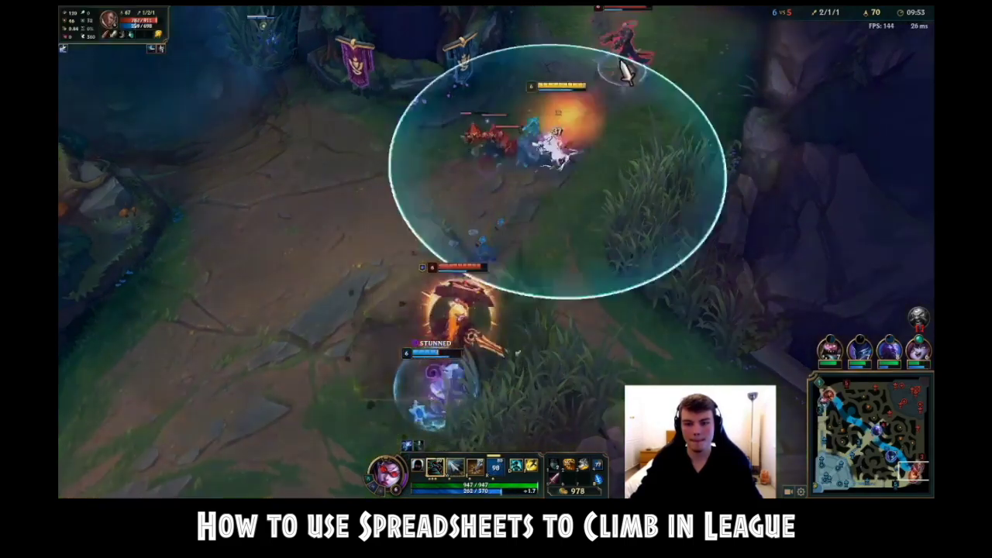
click(626, 72)
right_click(744, 209)
key(a)
click(600, 98)
right_click(754, 111)
key(a)
click(657, 143)
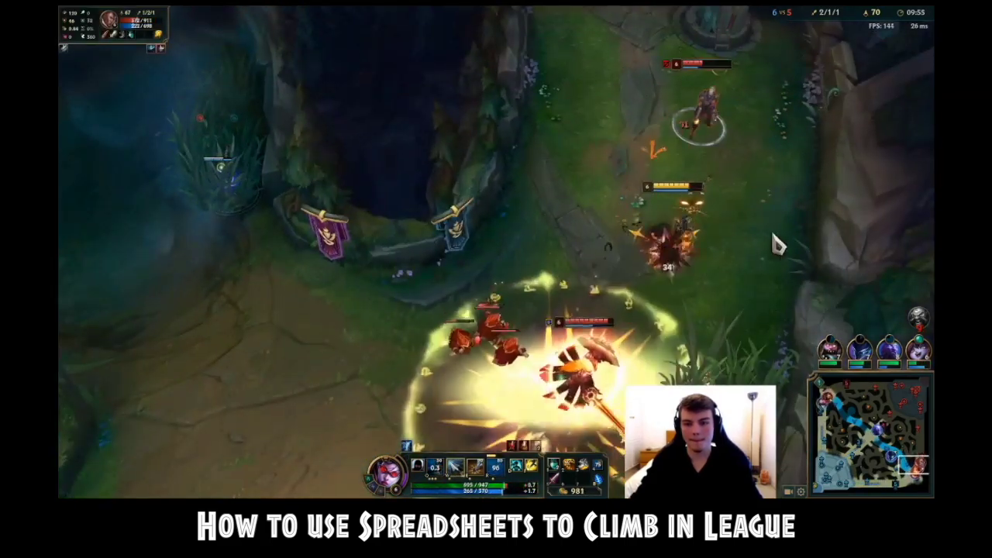
key(a)
click(799, 210)
right_click(485, 224)
key(q)
key(d)
right_click(466, 252)
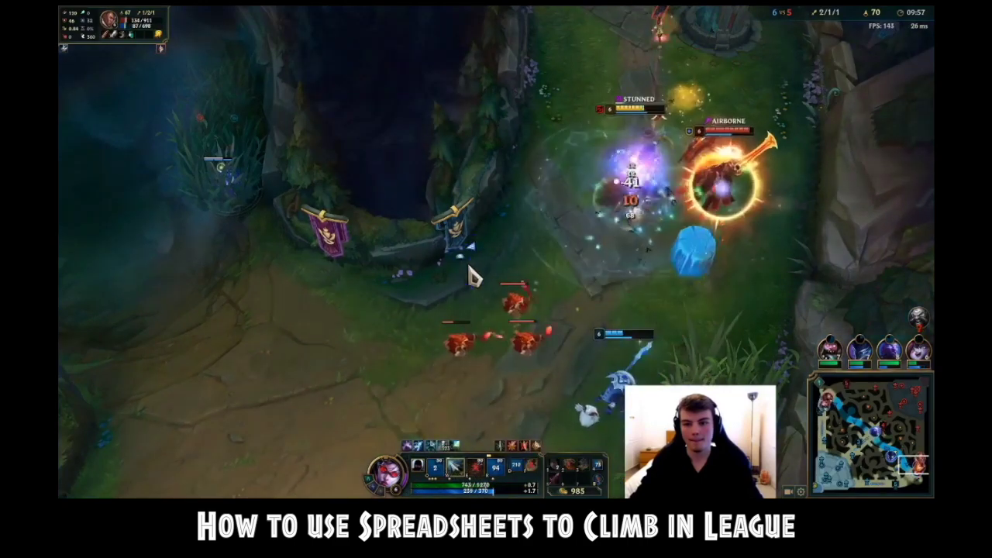
key(space)
right_click(631, 370)
key(a)
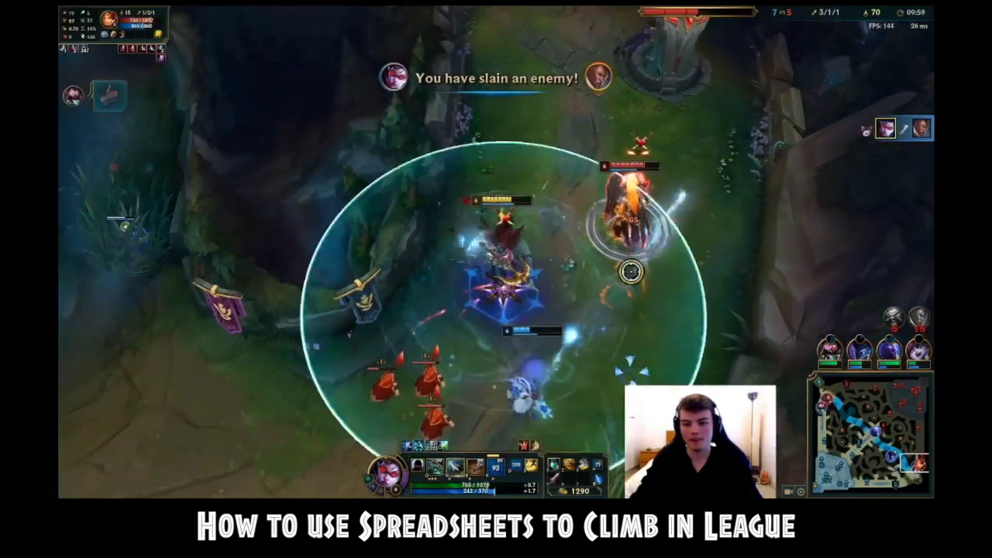
click(631, 271)
right_click(684, 327)
key(a)
click(626, 171)
key(a)
click(540, 63)
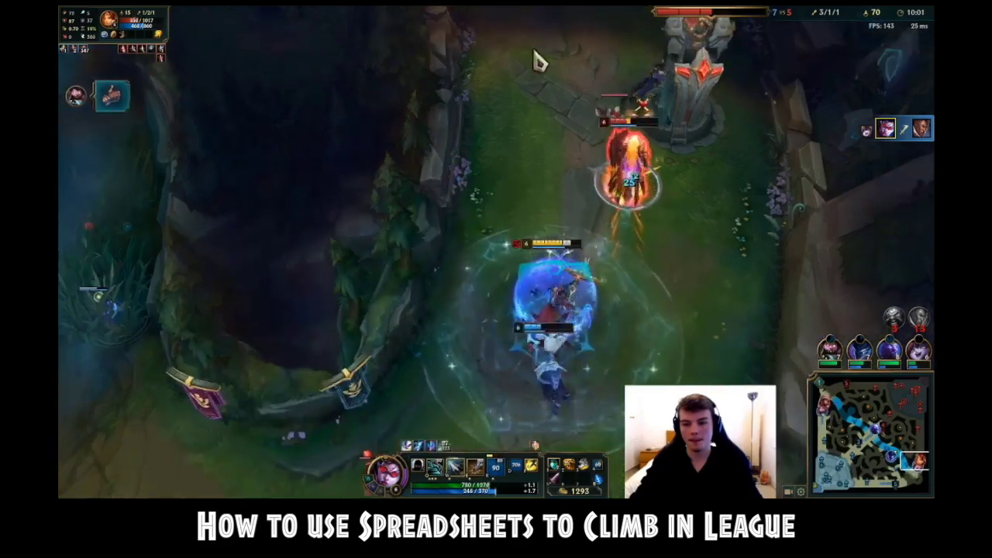
key(q)
key(space)
key(e)
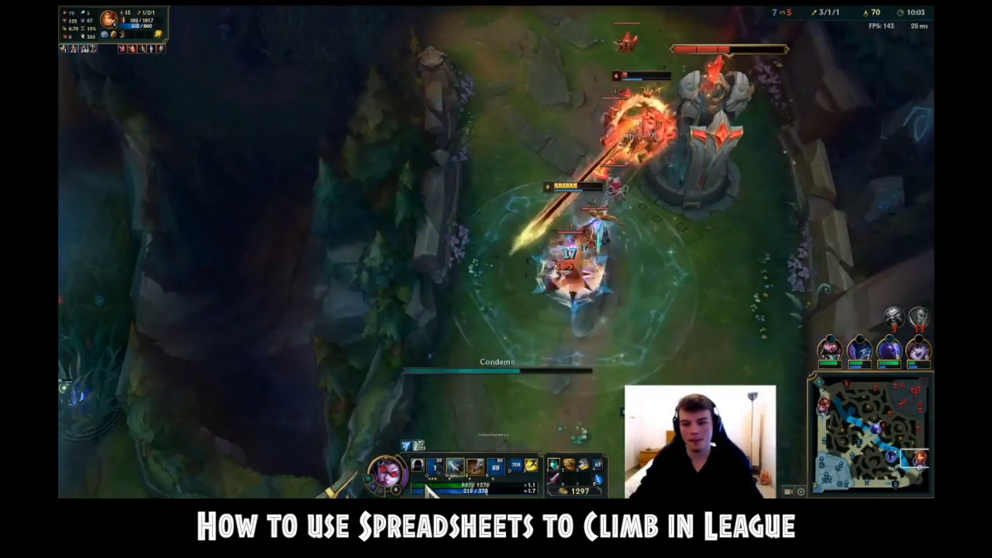
key(f)
key(space)
right_click(305, 443)
key(a)
click(440, 346)
right_click(198, 464)
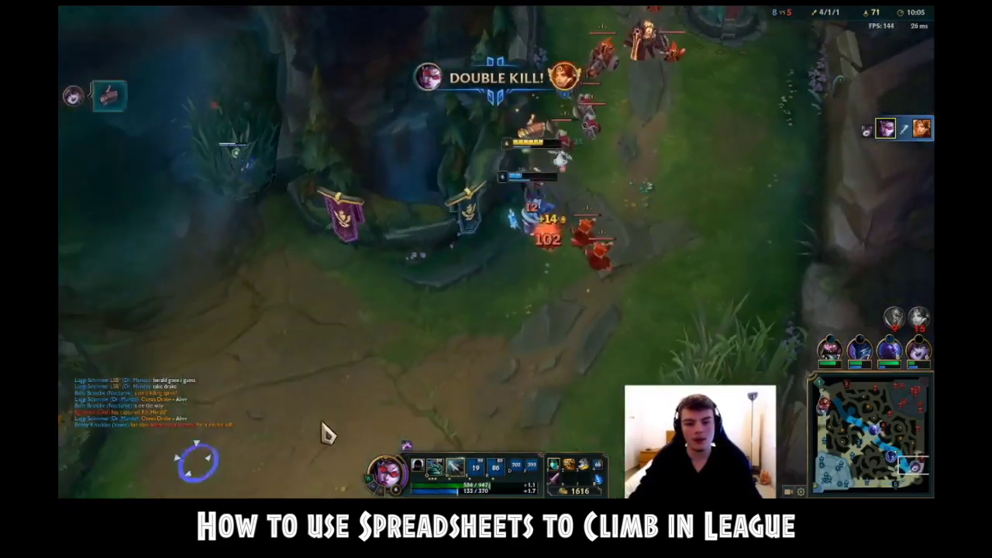
key(a)
click(543, 273)
key(space)
right_click(115, 471)
key(q)
click(637, 205)
key(space)
right_click(603, 349)
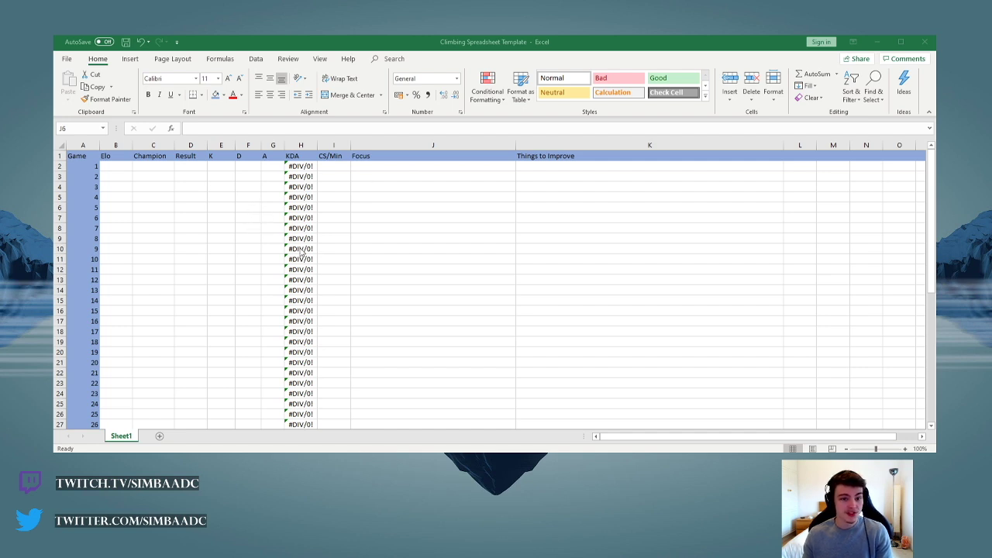
click(367, 205)
click(222, 186)
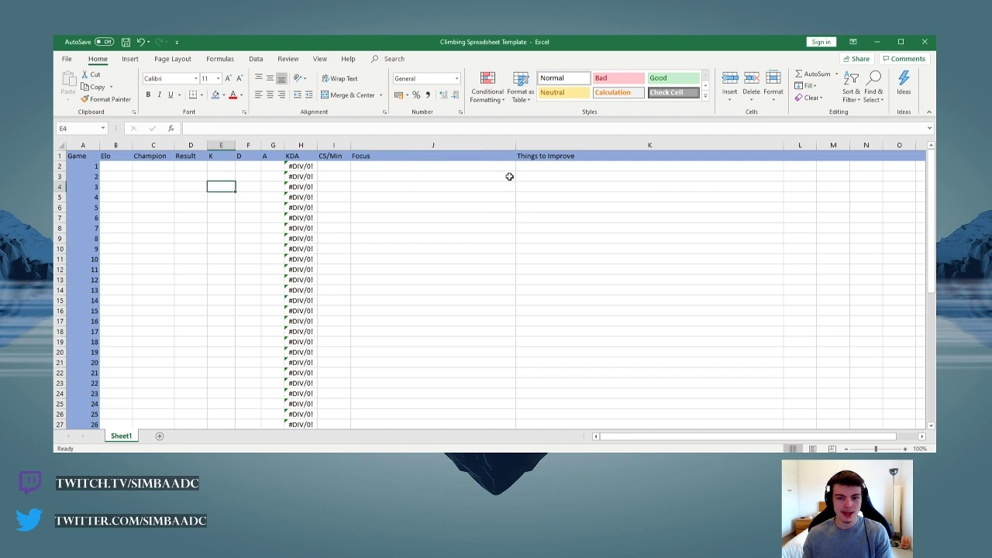
click(125, 167)
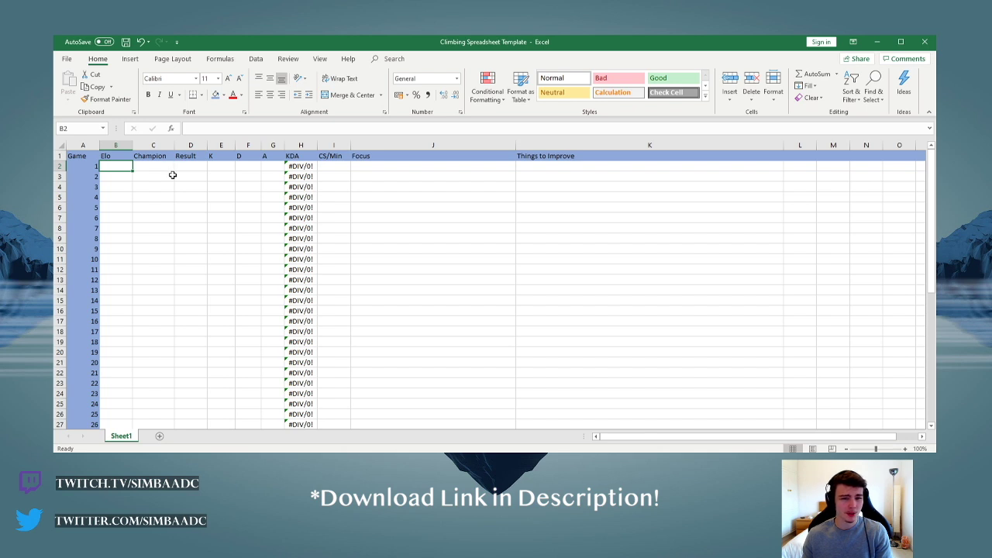
click(224, 167)
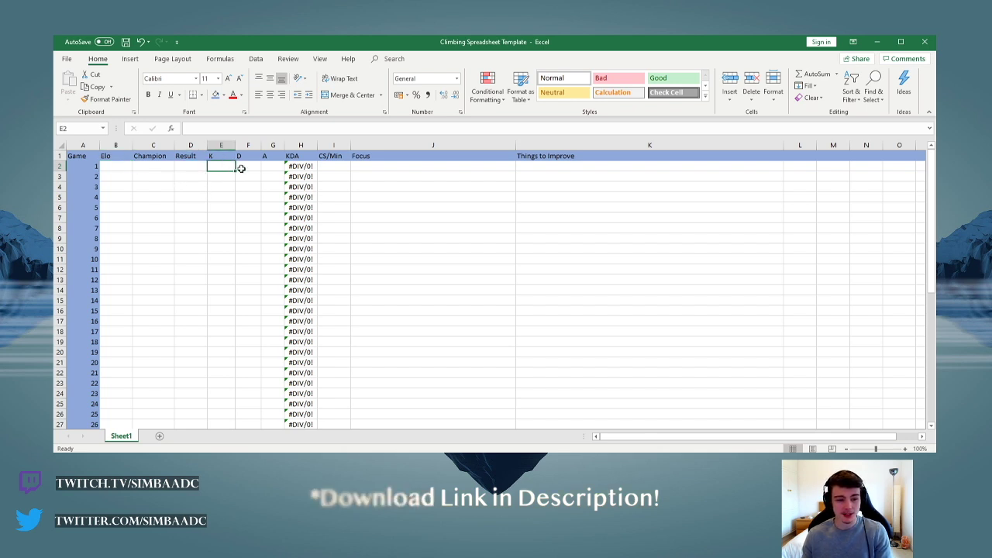
click(249, 167)
click(267, 167)
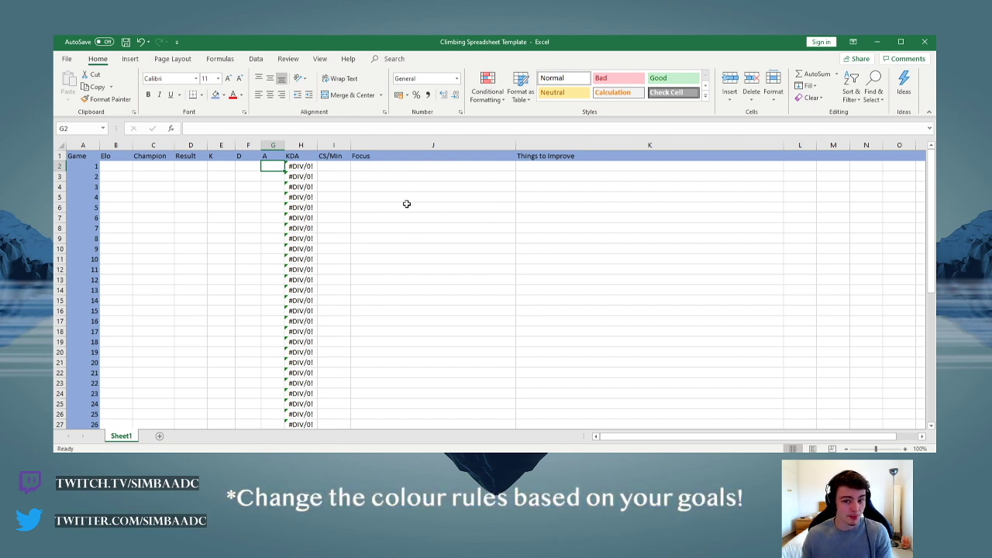
Step: Enter 7.6 as the CS/Min value for game 1
click(339, 166)
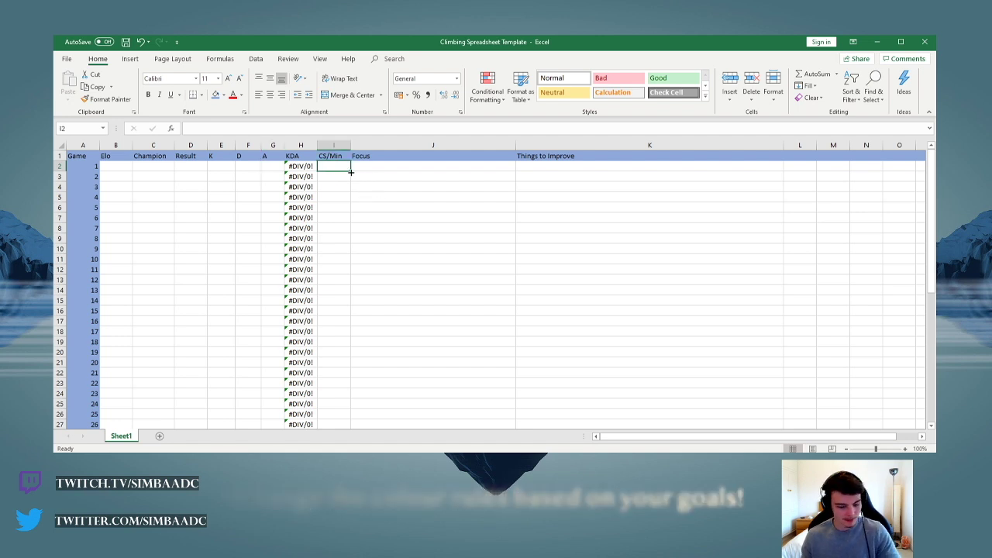
text(7.6)
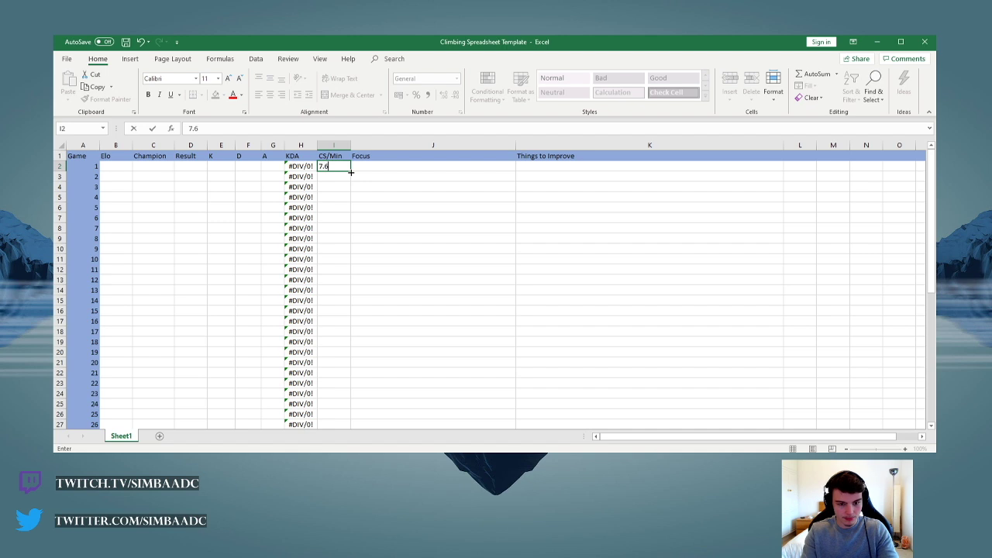
key(Return)
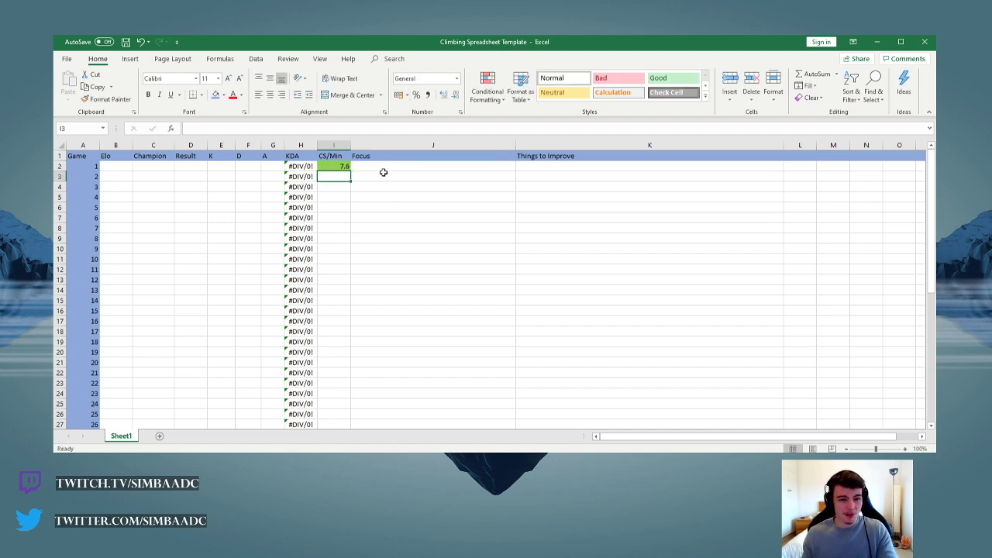
click(406, 165)
click(518, 171)
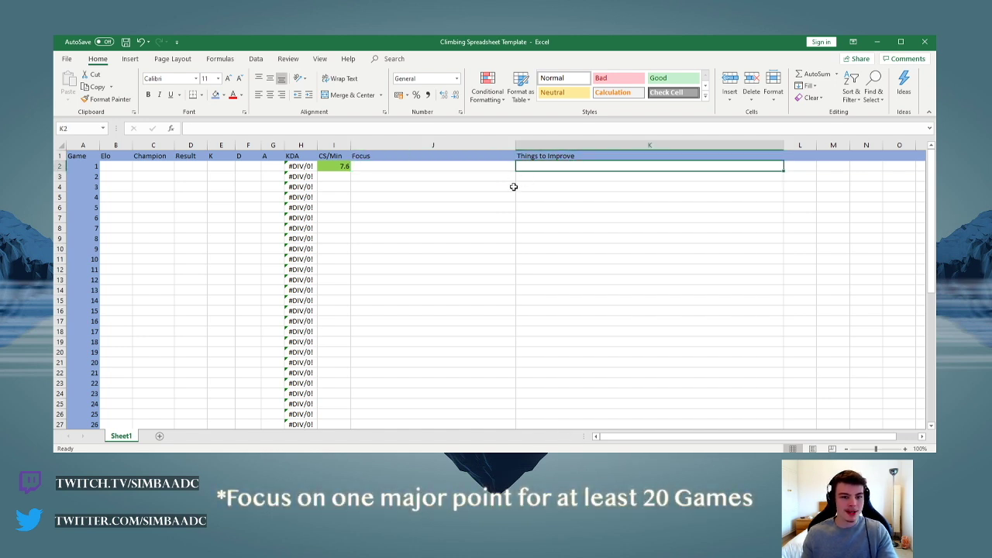
click(469, 159)
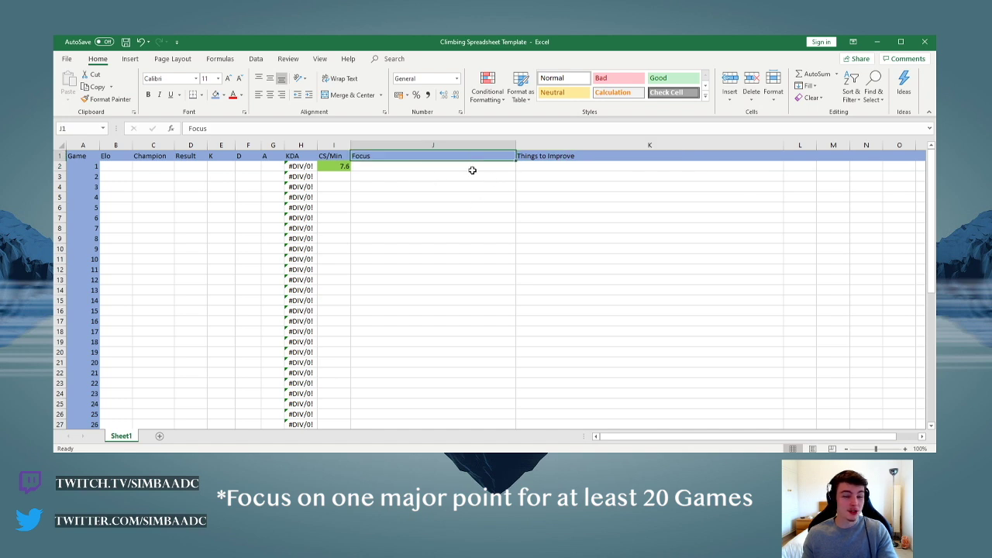
click(571, 166)
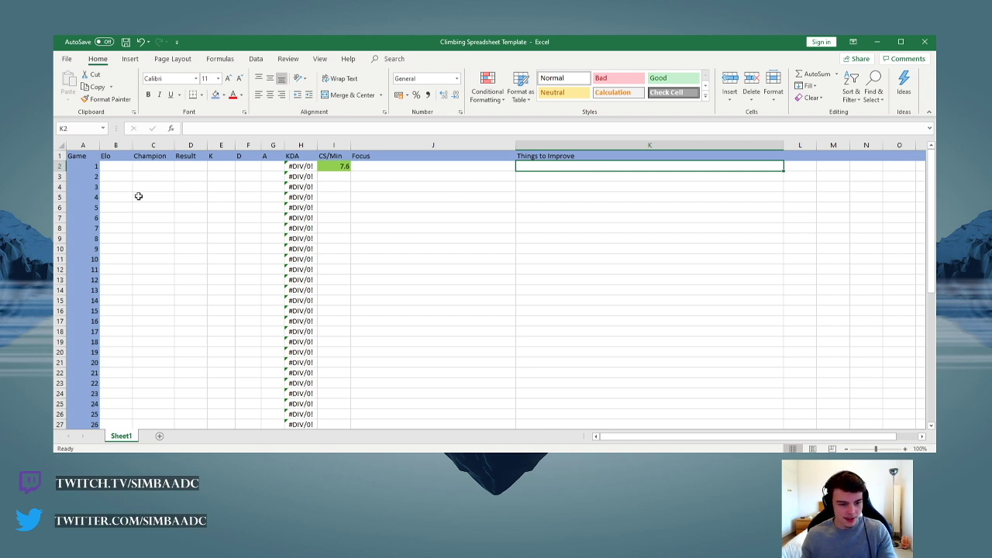
Step: Fill in game 1 with S1 as the Elo and Caitlyn as the champion
click(111, 169)
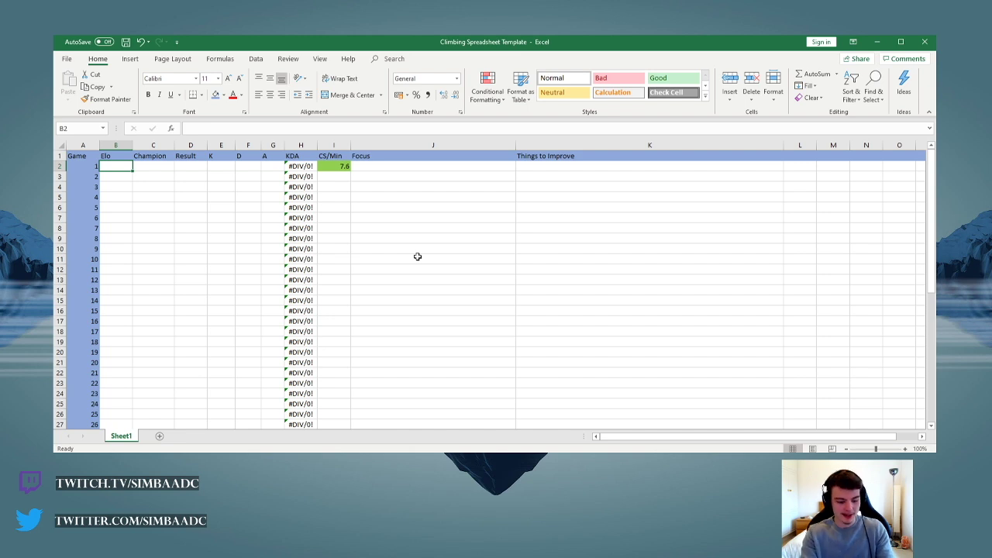
text(S1)
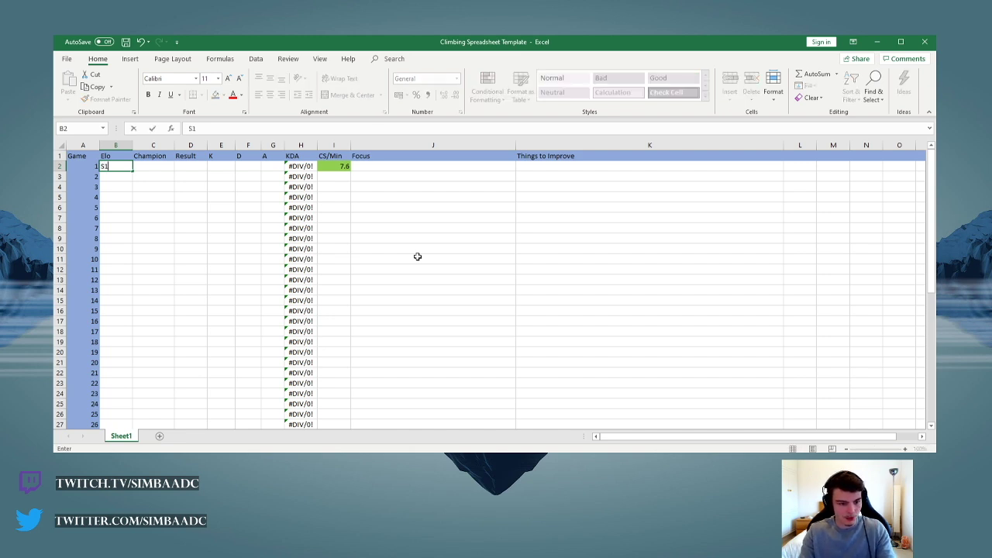
key(Tab)
text(C)
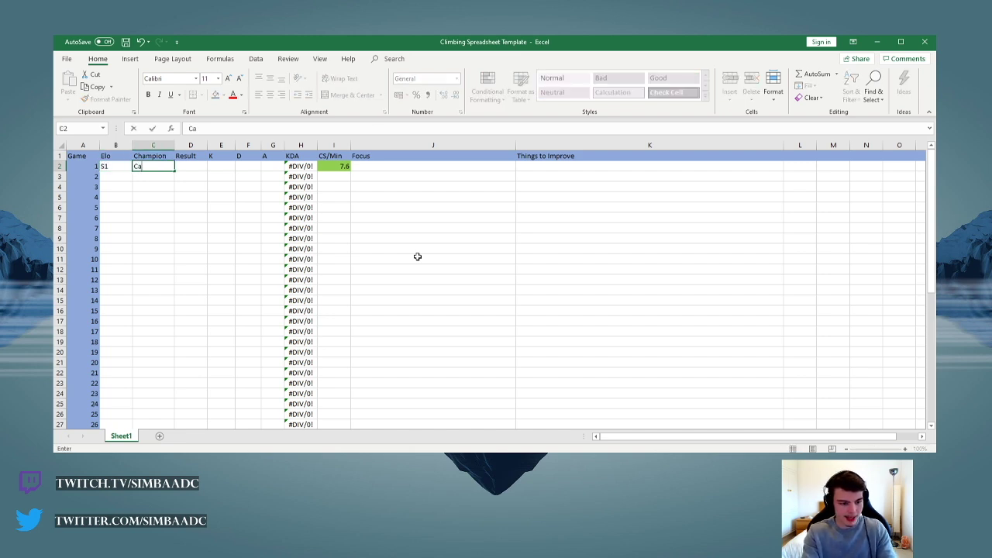
click(183, 252)
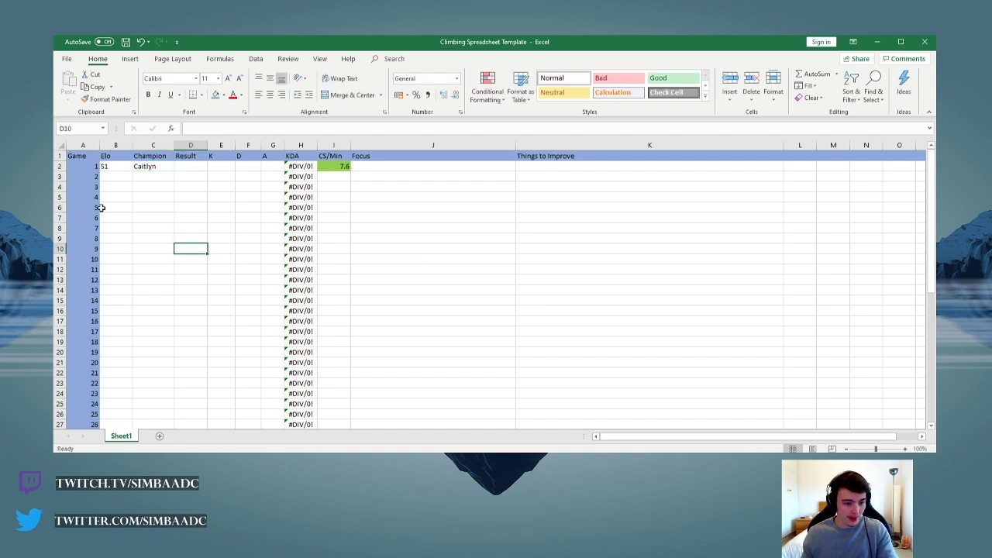
click(119, 168)
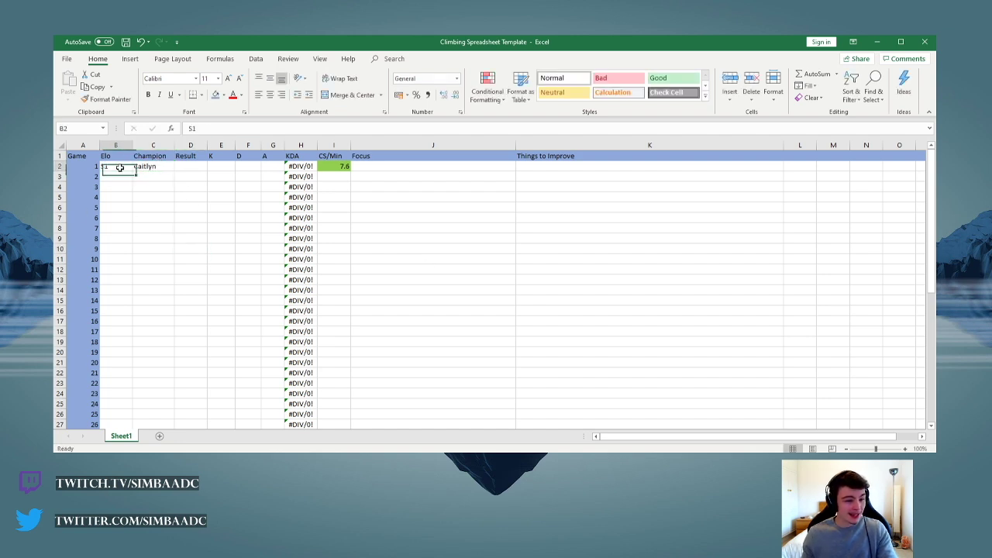
click(141, 168)
click(117, 173)
click(138, 167)
click(118, 169)
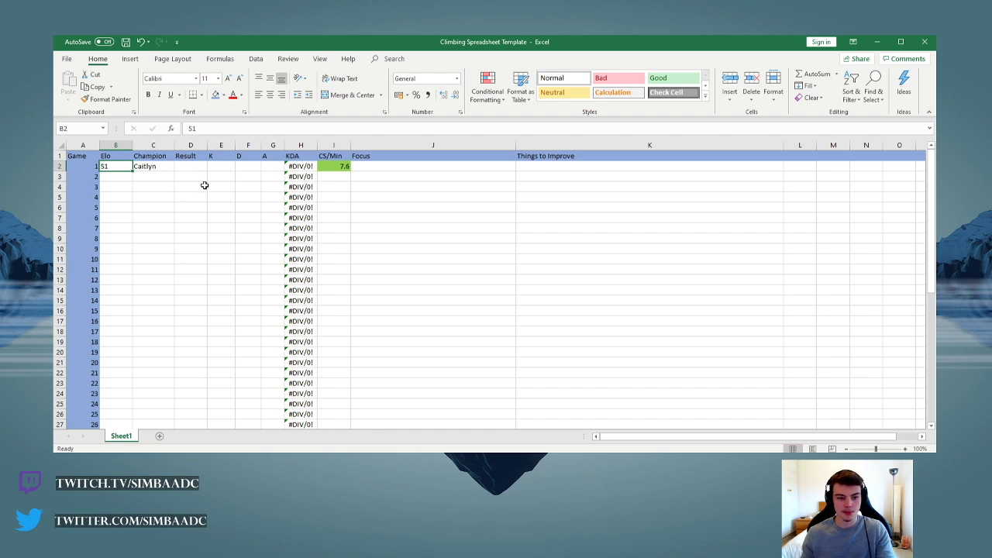
click(194, 167)
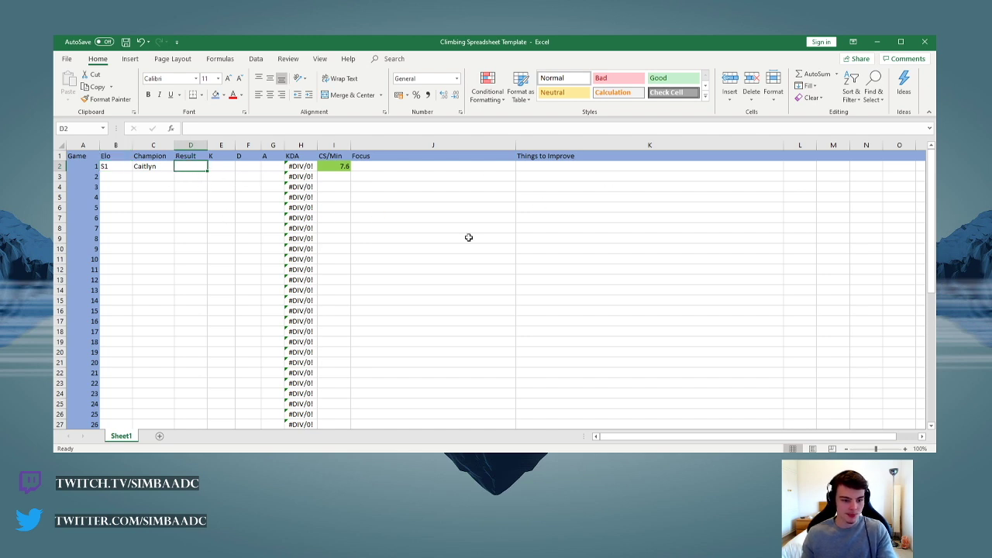
Step: Record game 1's score as 5 kills (K), 2 deaths (D) and 10 assists (A)
click(223, 167)
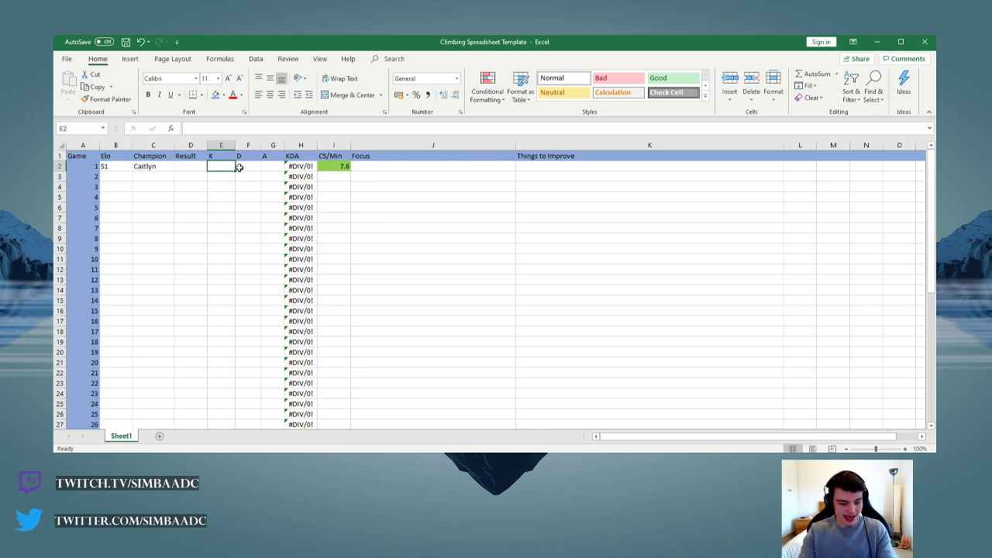
text(5)
key(Tab)
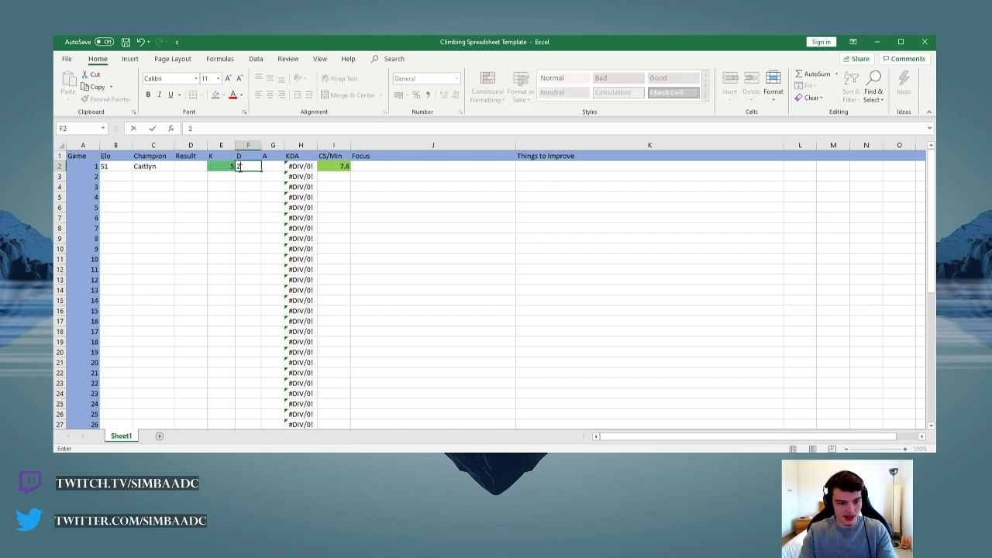
text(2)
key(Tab)
text(10)
key(Tab)
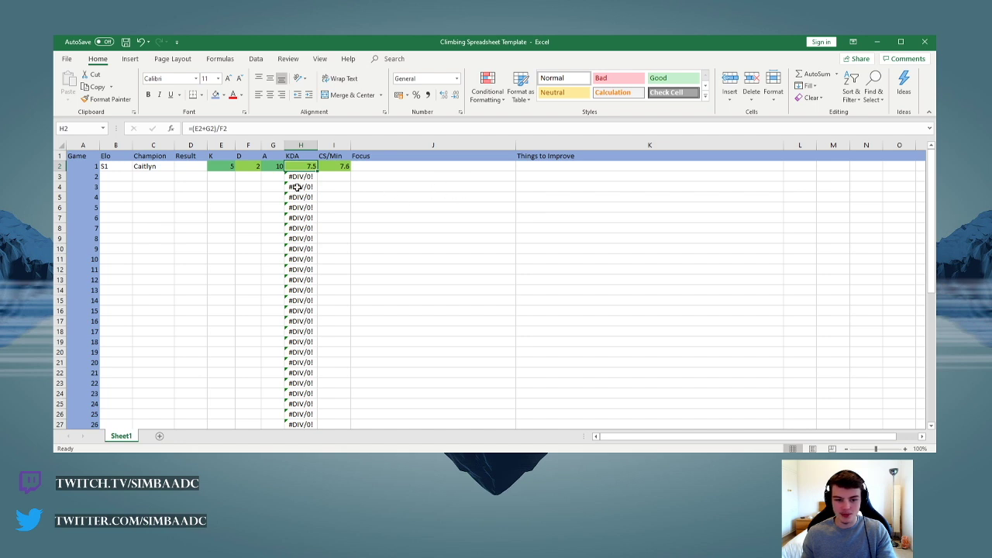
Step: Enter "Work my way towards 7 CS/min average" as the Focus for game 1
click(373, 167)
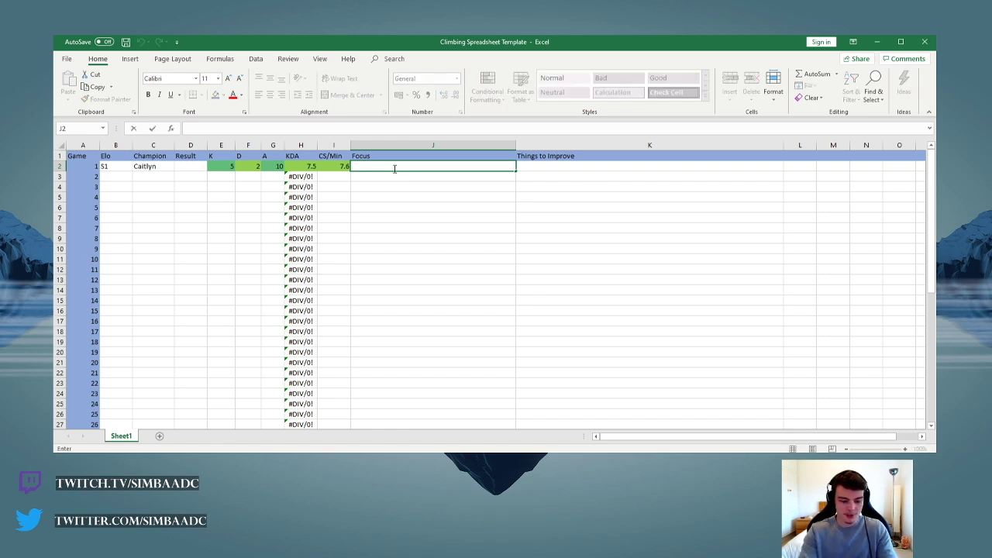
text(Work my way towards 7 CS/min)
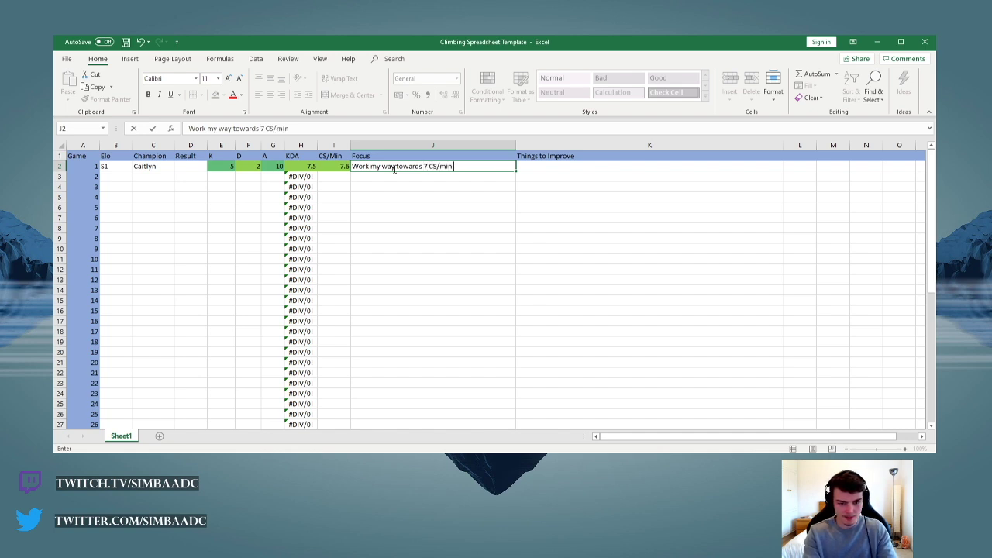
text(ge)
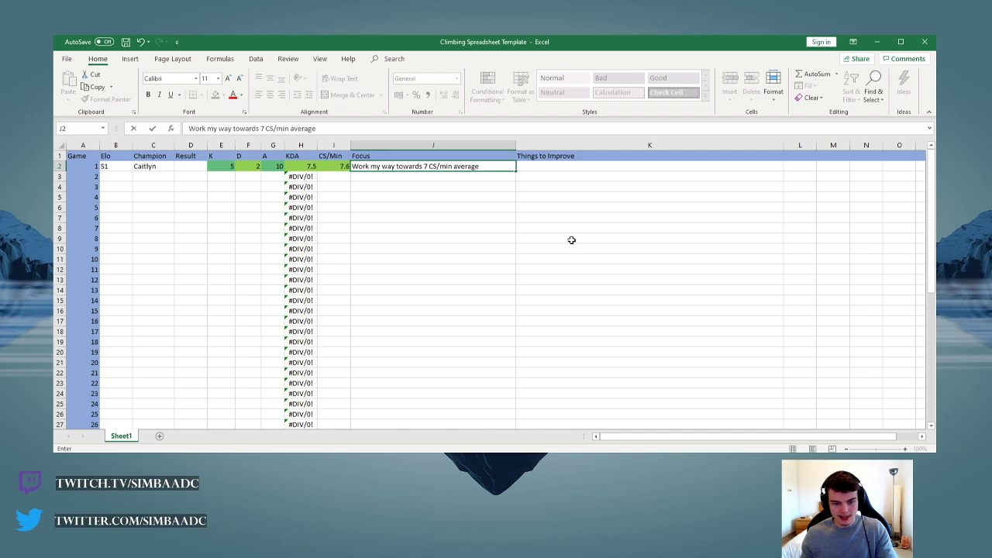
click(571, 239)
Step: Copy game 1's Focus text down the column through game 20
click(509, 168)
drag(515, 170, 450, 367)
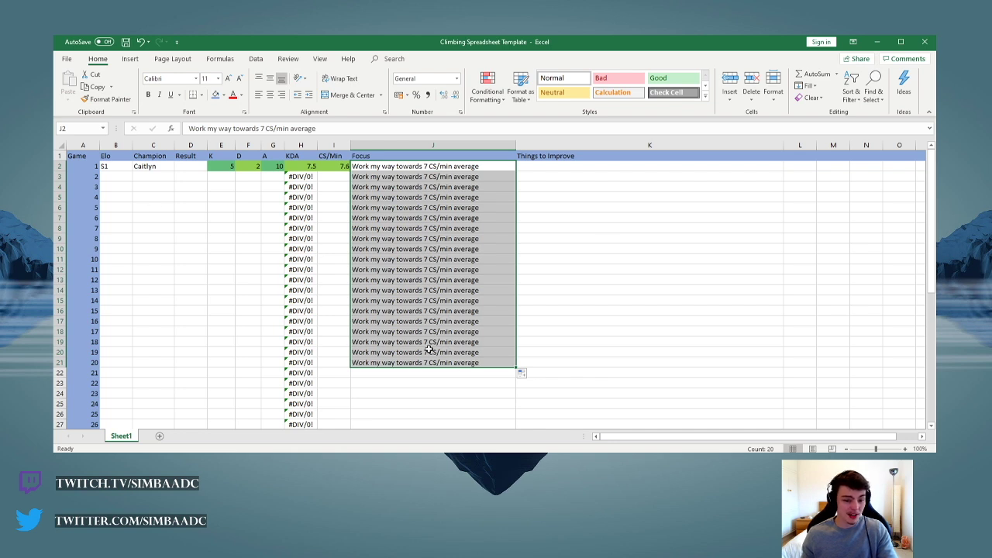
click(392, 384)
click(407, 311)
click(408, 169)
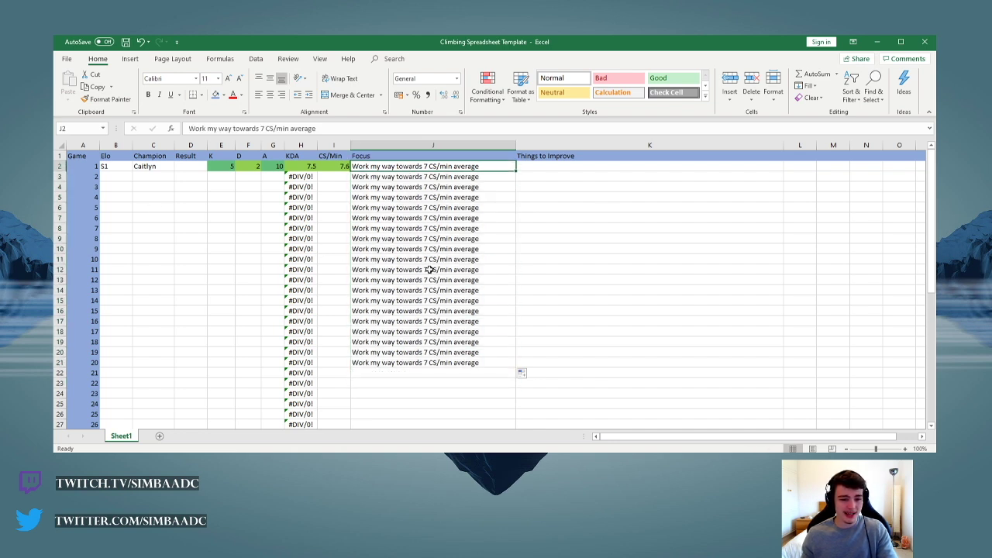
Step: Review the Focus entries for games 1 through 20
key(Down)
key(Down)
key(Down)
key(Down)
key(Down)
key(Down)
key(Down)
key(Down)
key(Down)
click(392, 167)
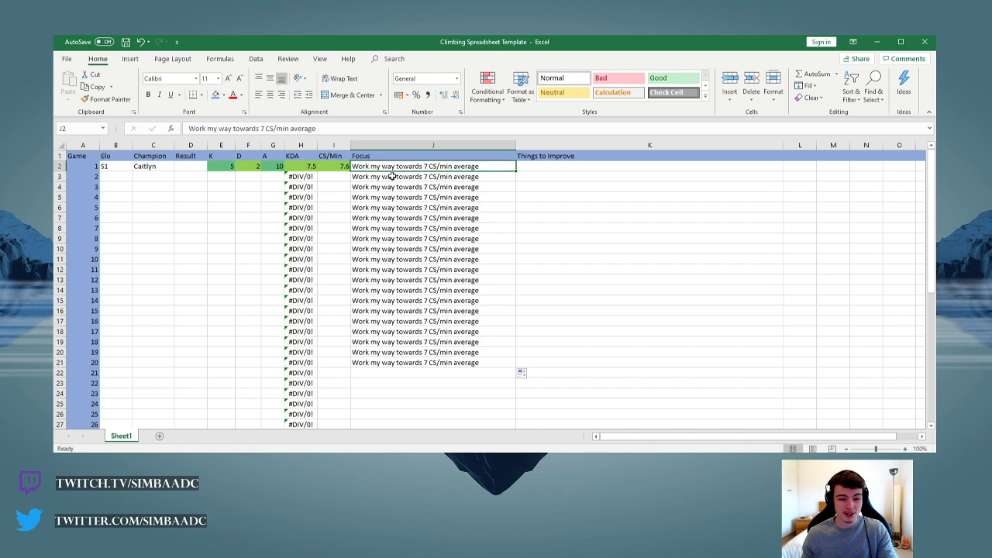
drag(389, 171, 412, 361)
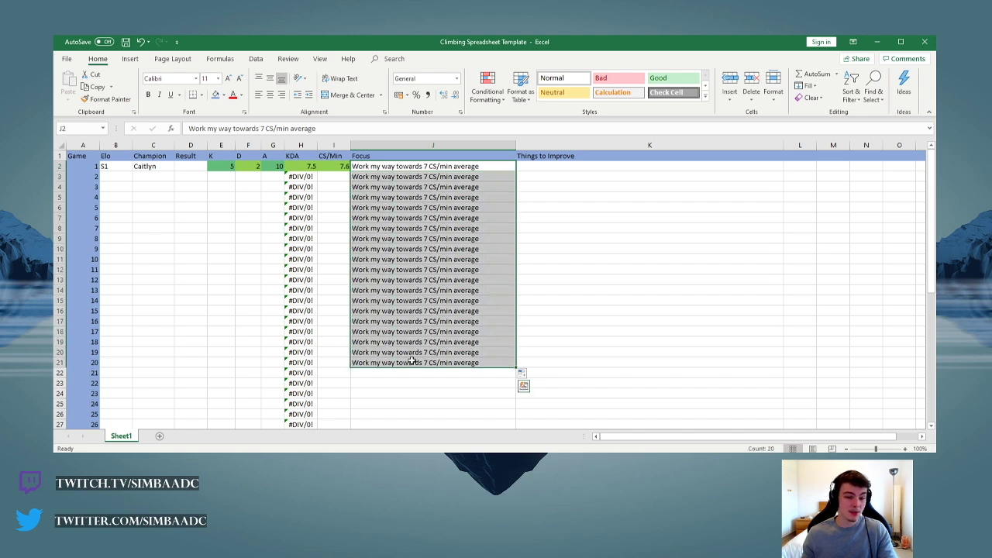
click(412, 360)
click(396, 185)
click(390, 167)
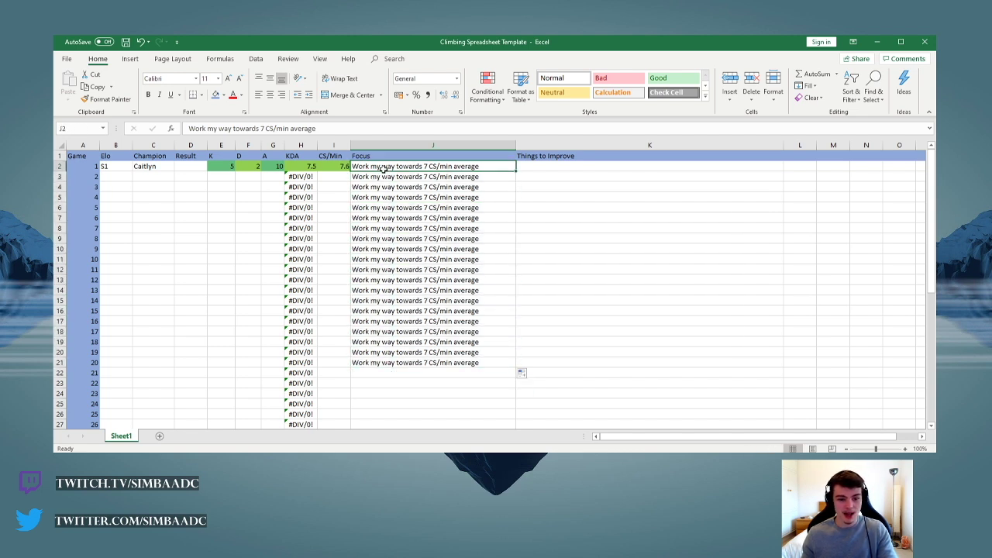
drag(381, 167, 409, 360)
click(401, 250)
Step: Enter "Use E-Q or E-W combo instead of just E and then Q after. Don't overextend in sidelanes for CS" under Things to Improve for game 1
click(557, 166)
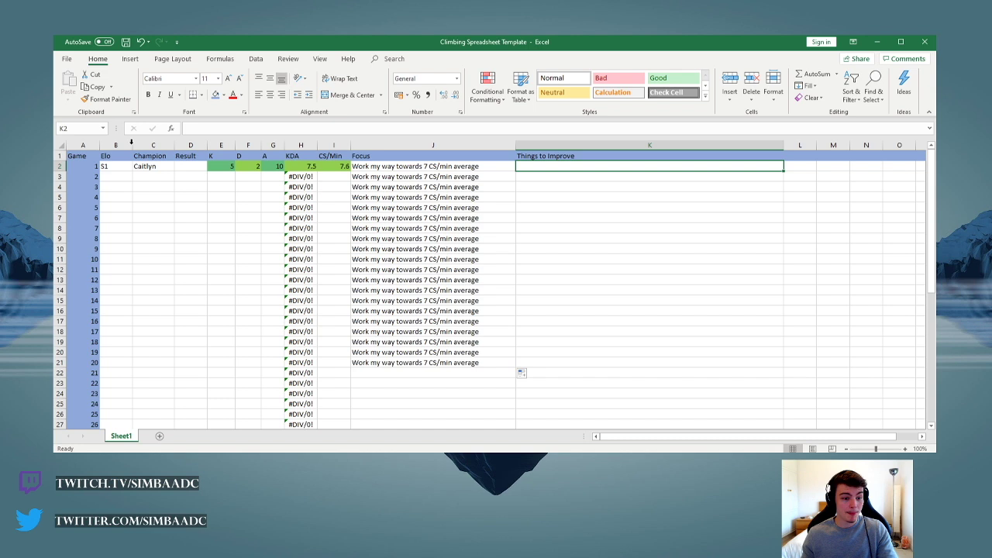
double_click(554, 168)
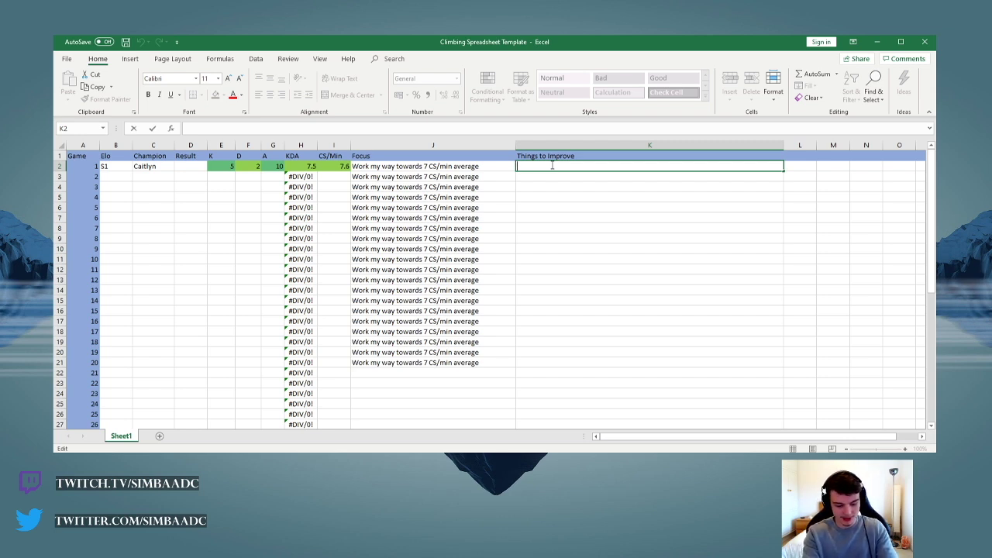
text(U)
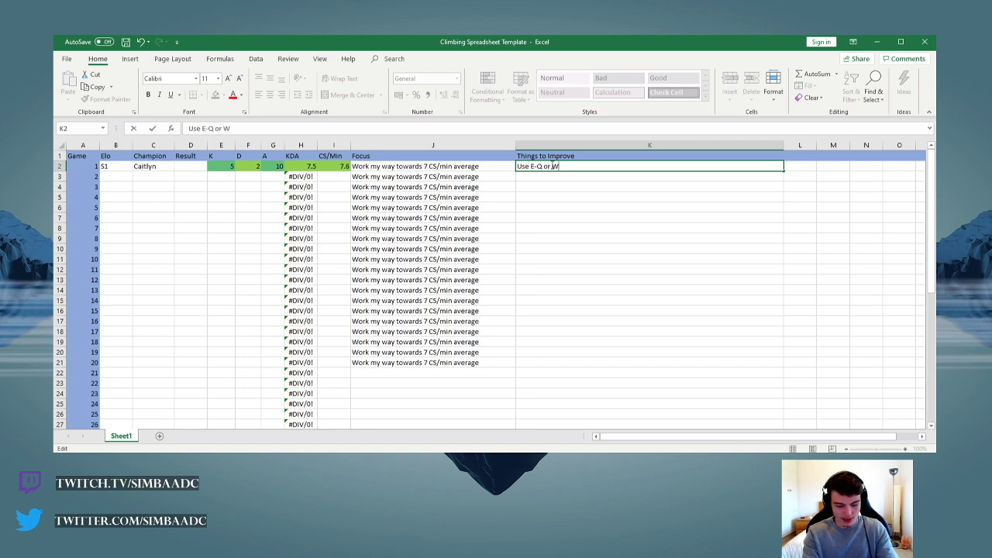
text(se E-Q or E-W combo)
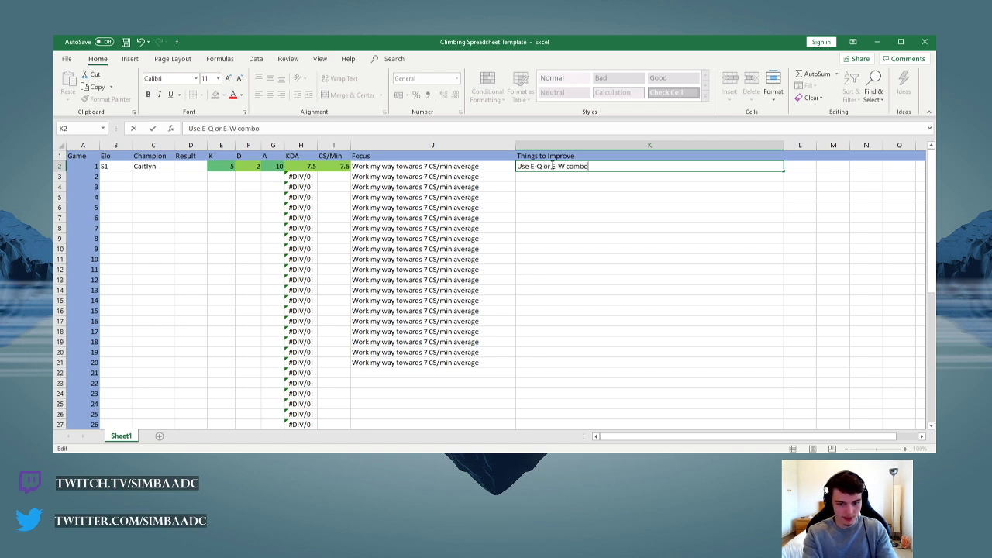
text( instead of j)
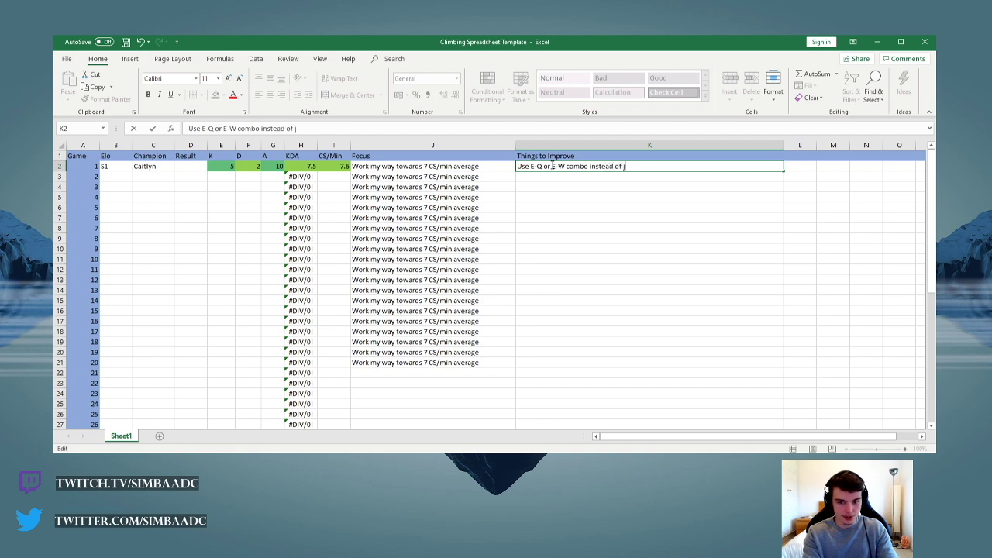
text(ust E and then)
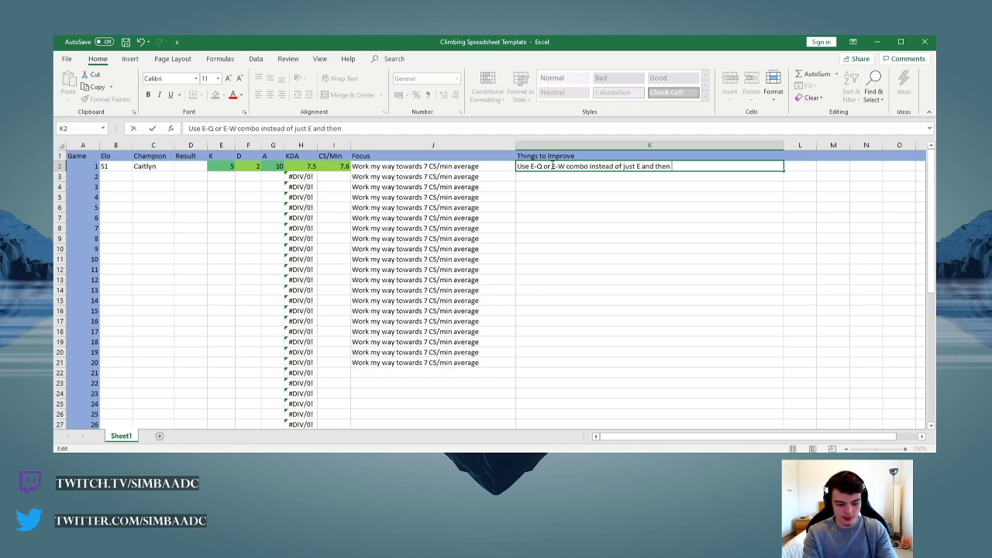
text( Q after.)
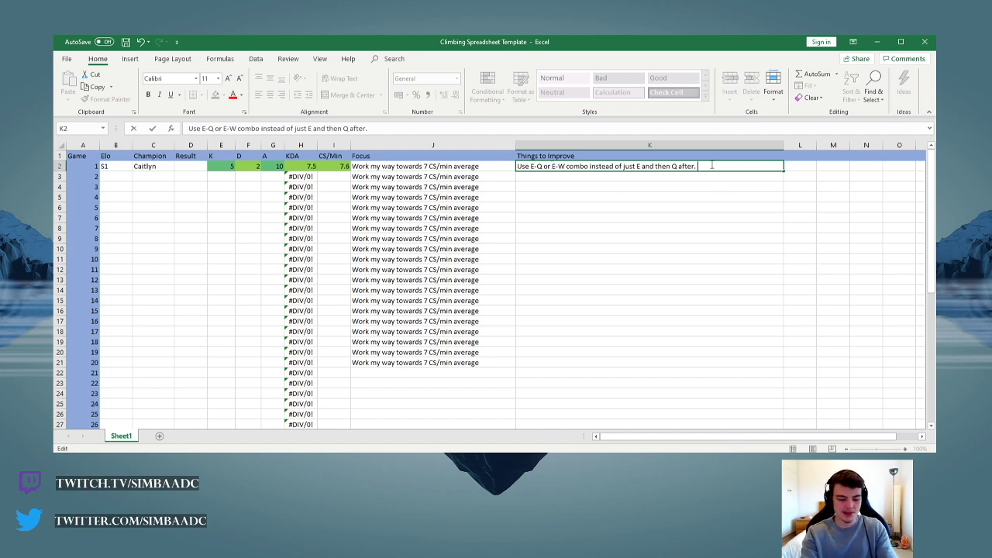
text(Don't overextend)
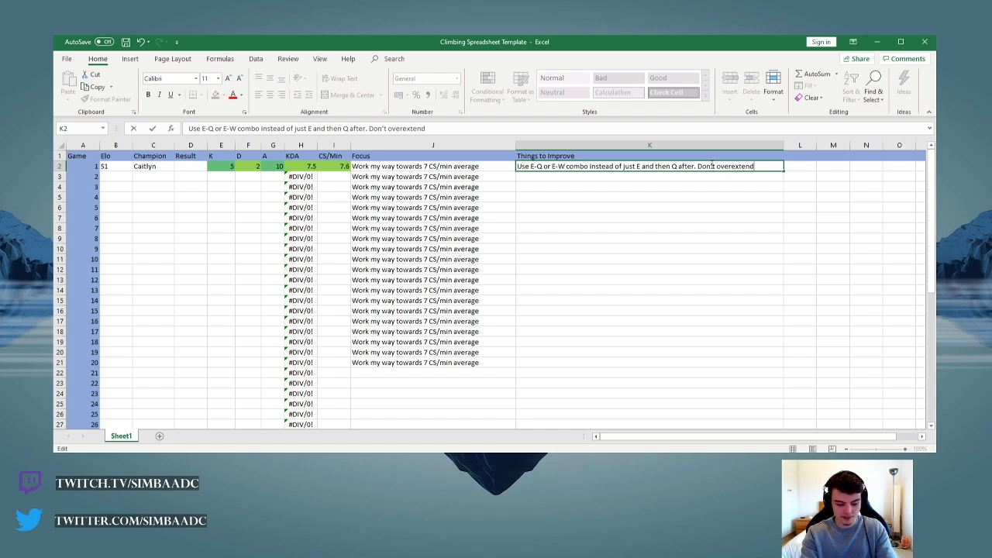
text( in sidelanes for CS)
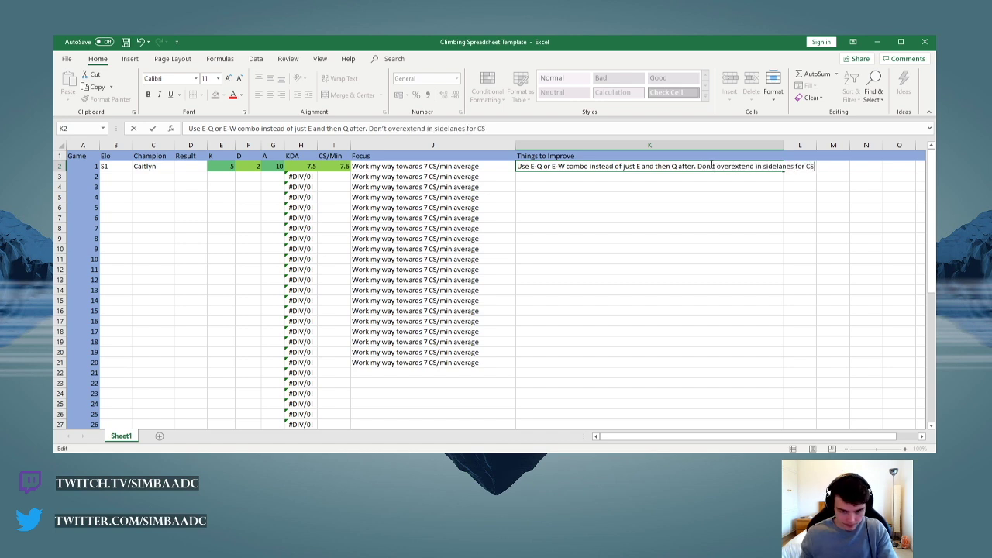
click(630, 262)
Step: Review game 1's Things to Improve note and the cells below it for the following games
click(534, 169)
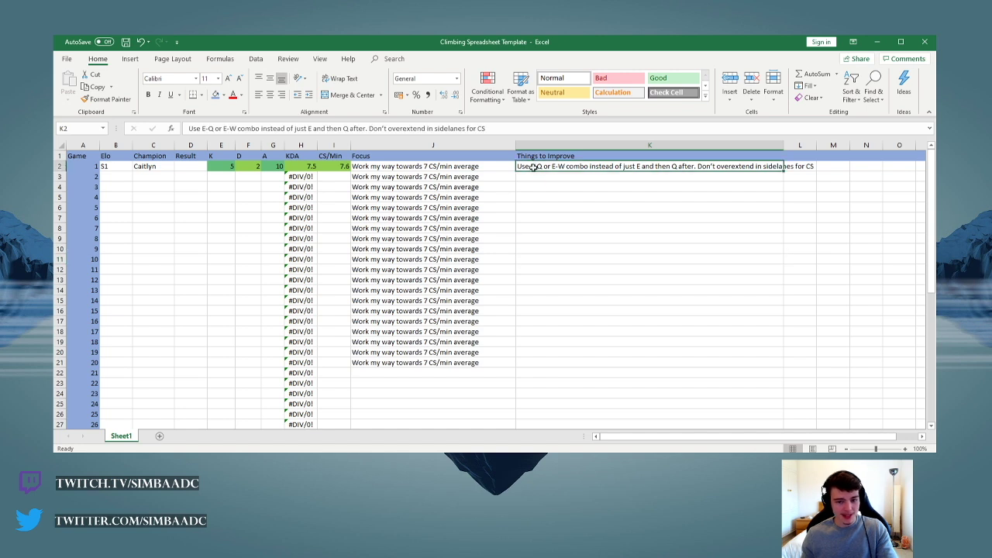
click(550, 200)
click(583, 280)
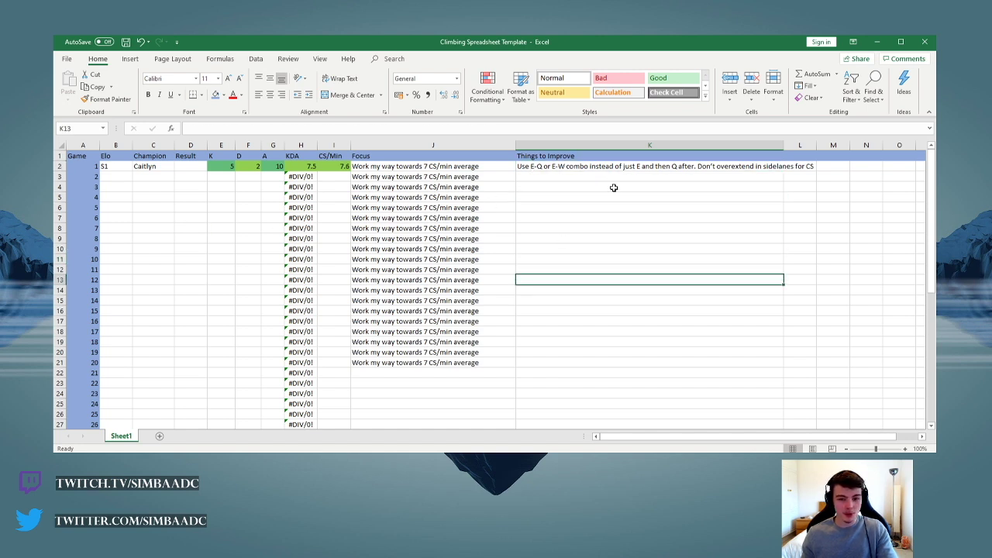
drag(612, 186, 609, 179)
drag(599, 279, 597, 269)
drag(554, 187, 549, 197)
click(542, 168)
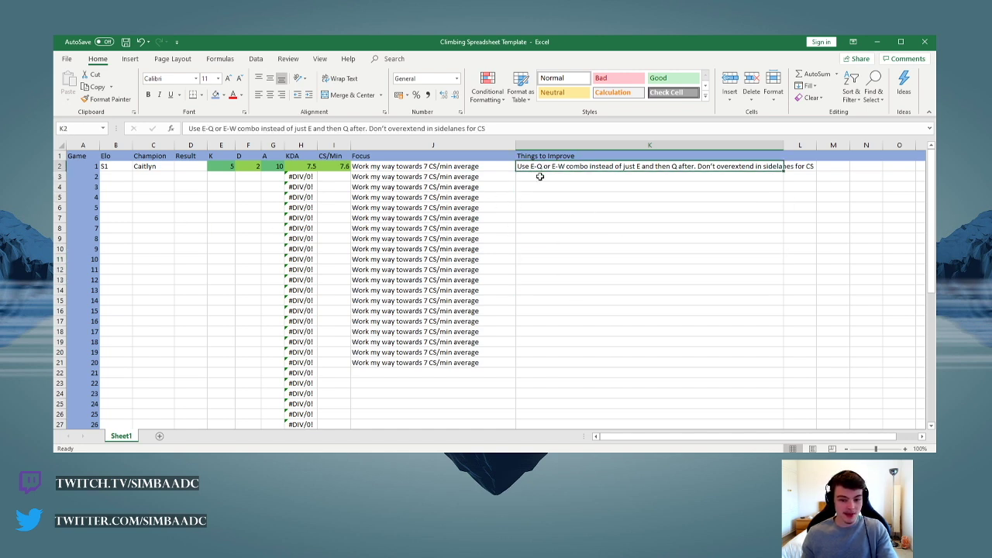
click(545, 187)
click(555, 217)
click(558, 260)
click(563, 291)
click(556, 372)
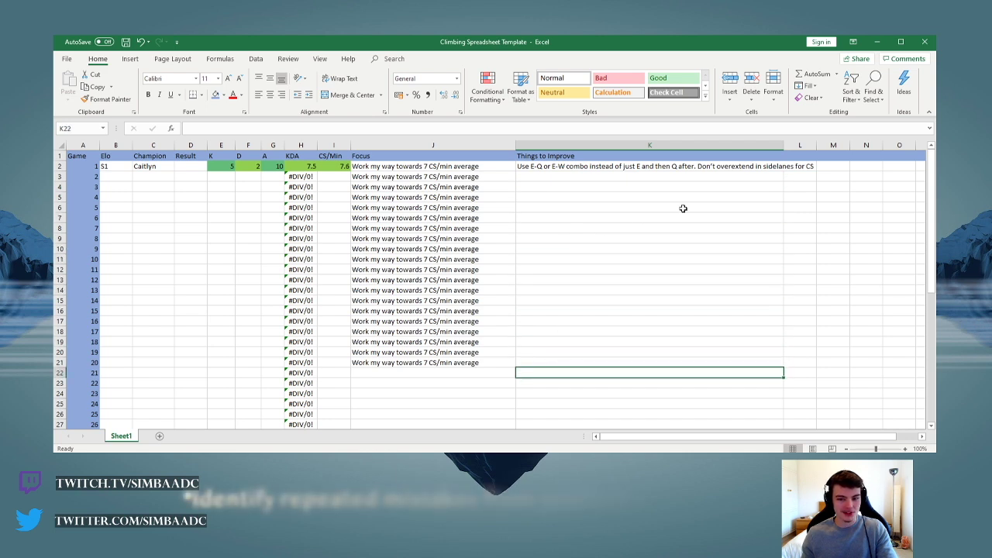
double_click(705, 166)
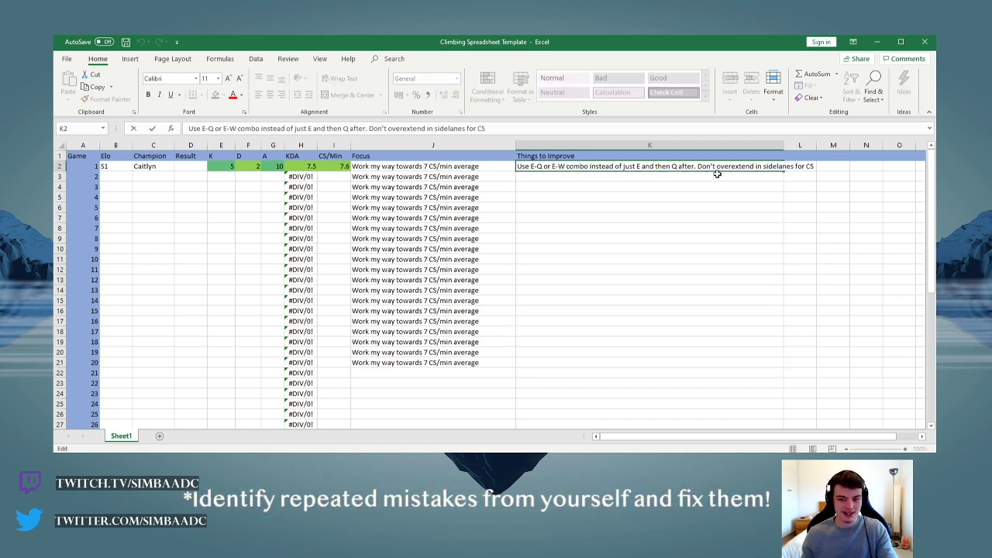
drag(698, 166, 815, 166)
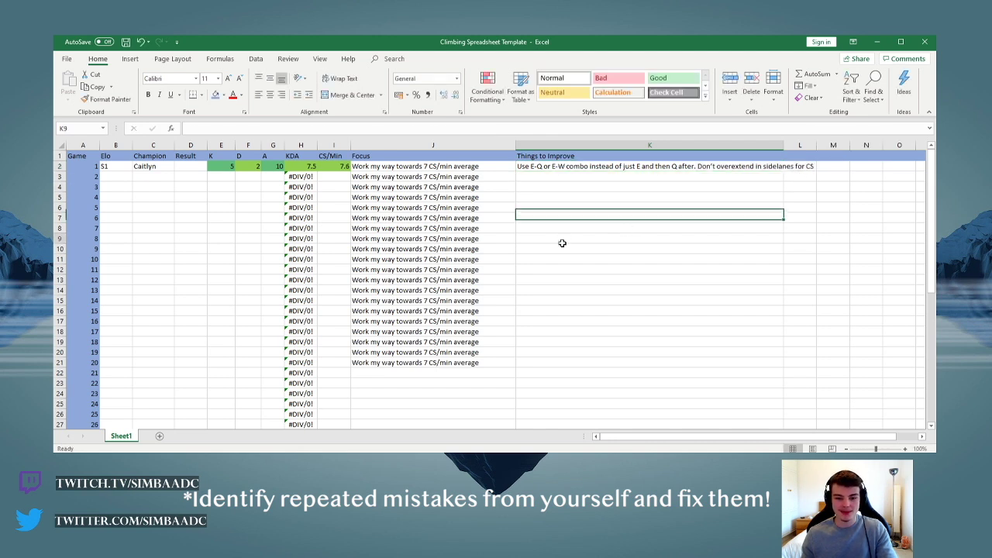
click(588, 370)
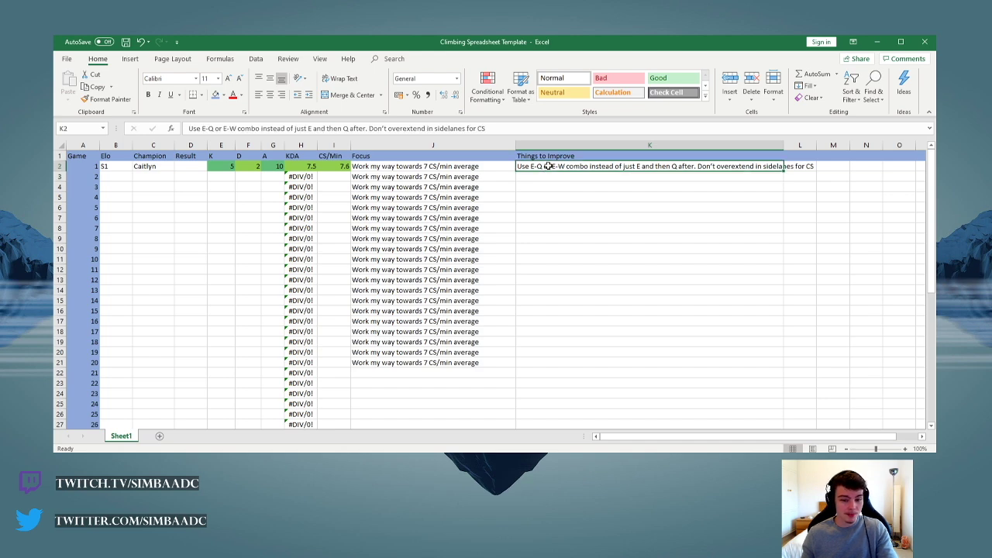
drag(548, 165, 586, 332)
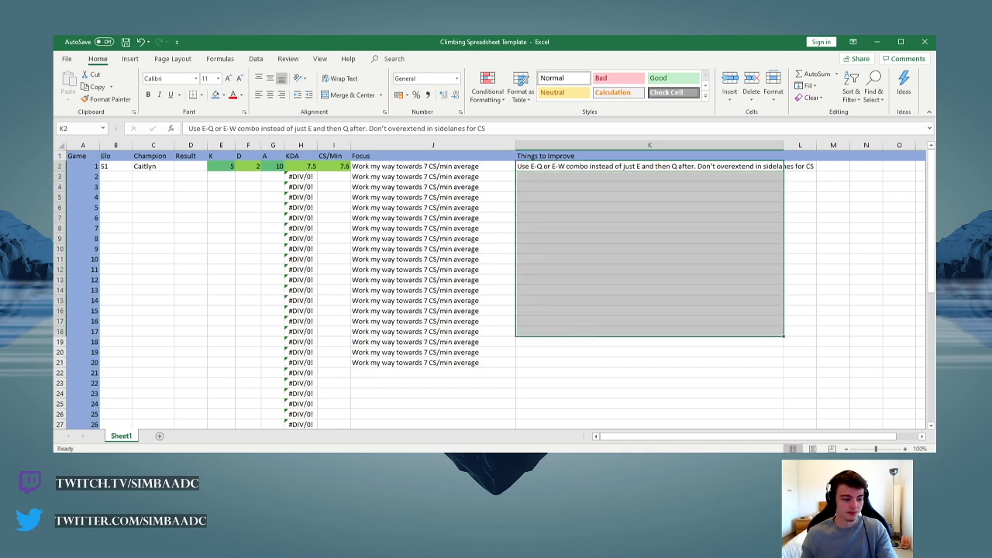
Step: Switch to the Unranked to Challenger sheet in Google Sheets and examine the results, stats, Focus entries and video links across its games
key(alt+Tab)
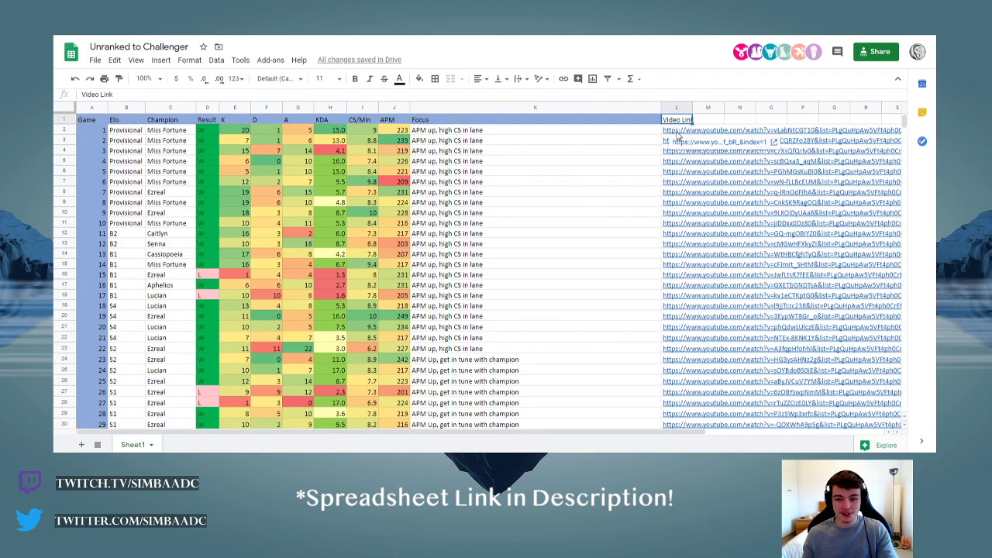
scroll(697, 168, down, 18)
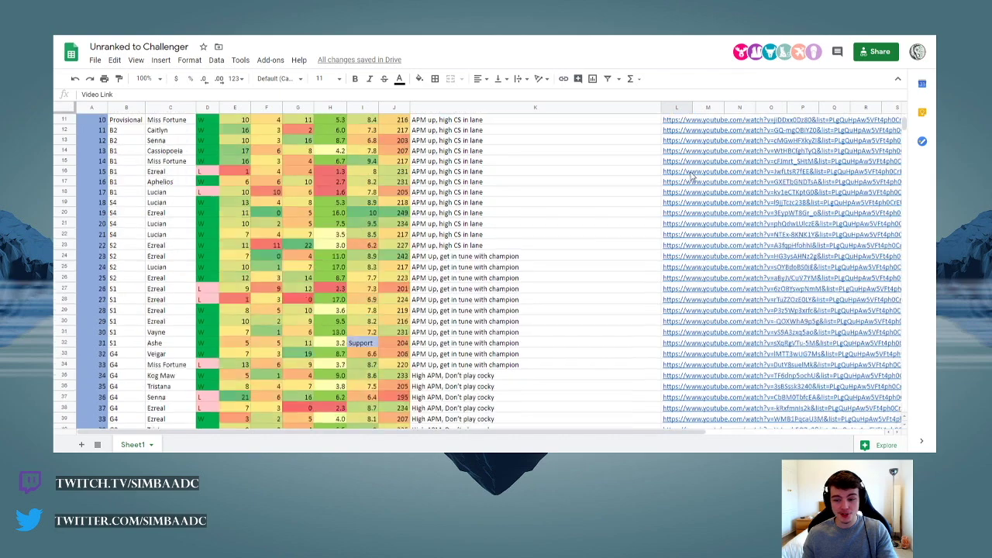
scroll(696, 193, down, 17)
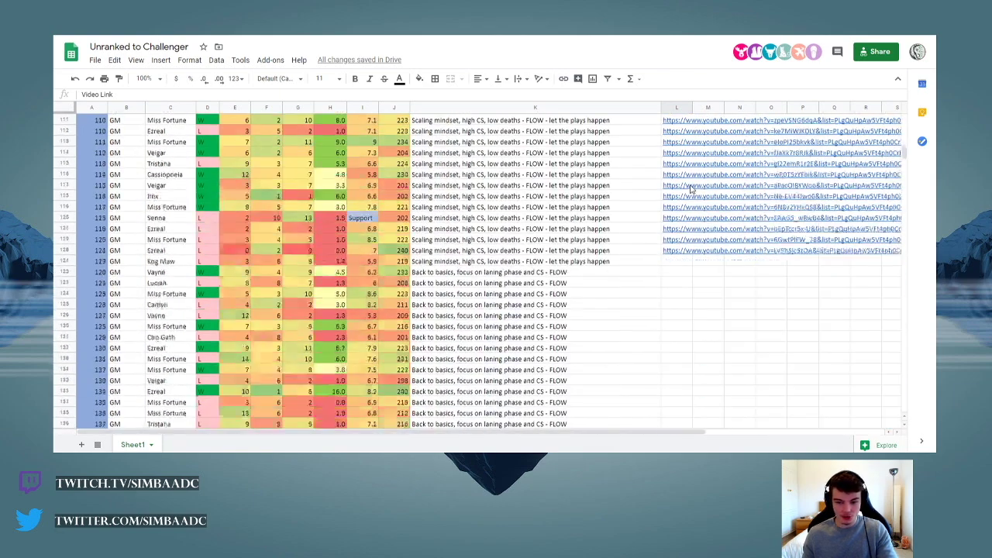
scroll(673, 179, up, 11)
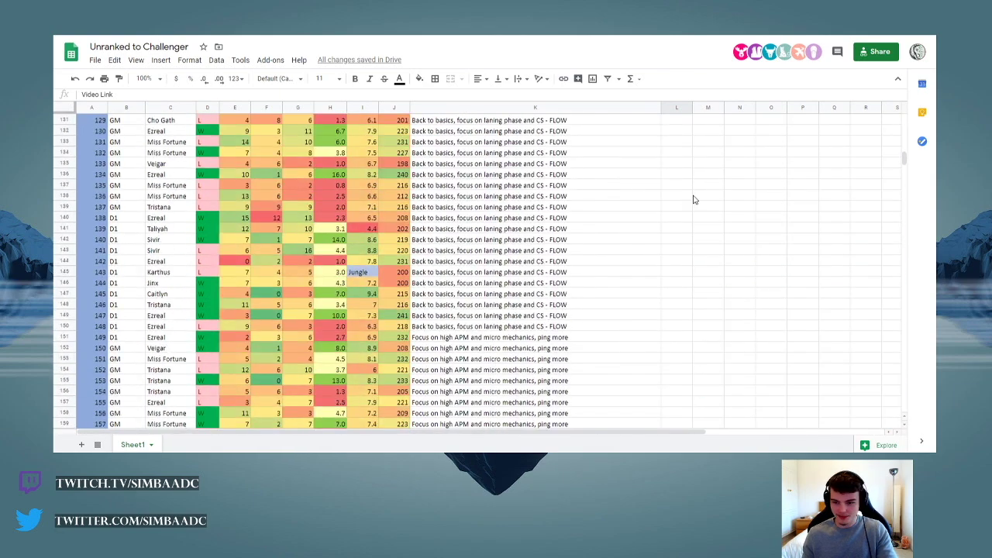
scroll(679, 264, down, 13)
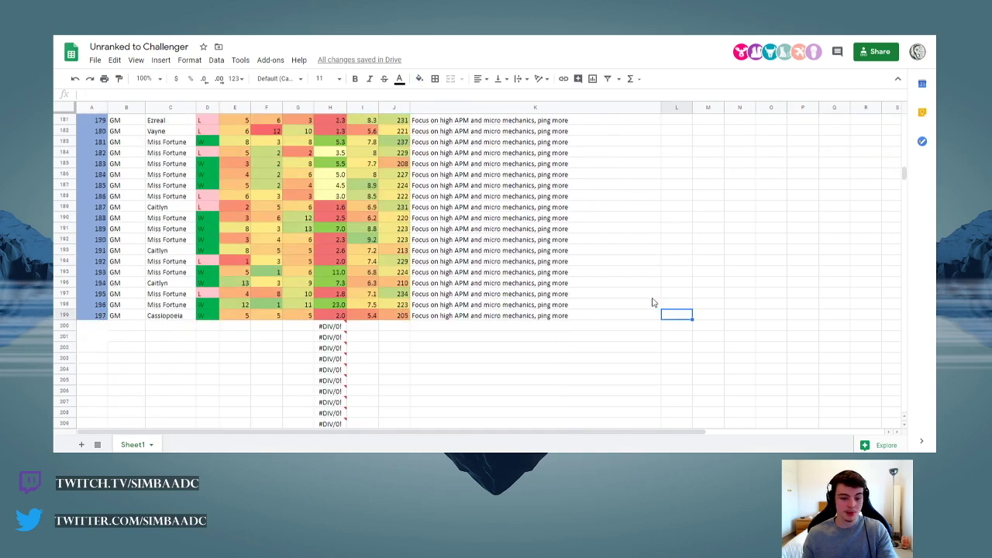
scroll(597, 295, up, 20)
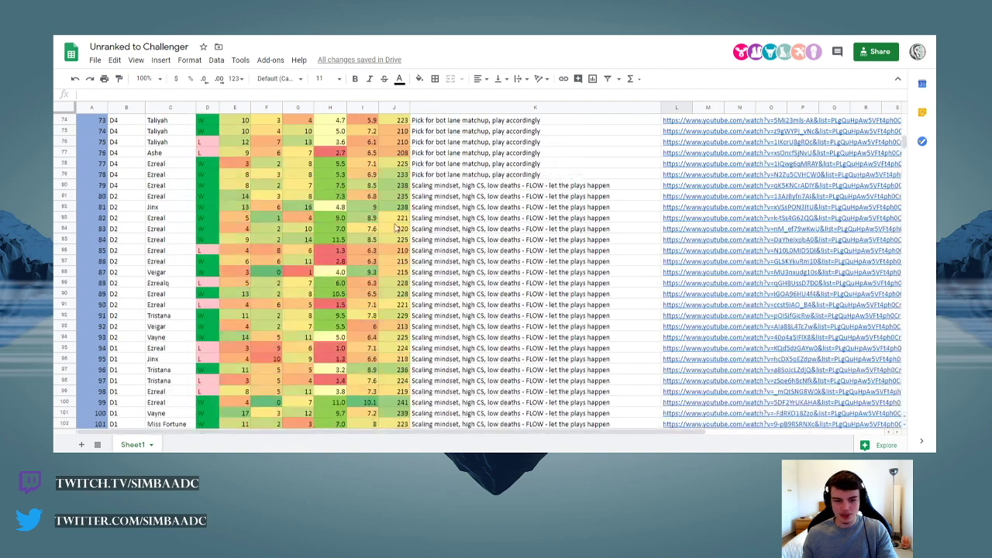
scroll(402, 241, up, 3)
scroll(542, 262, up, 2)
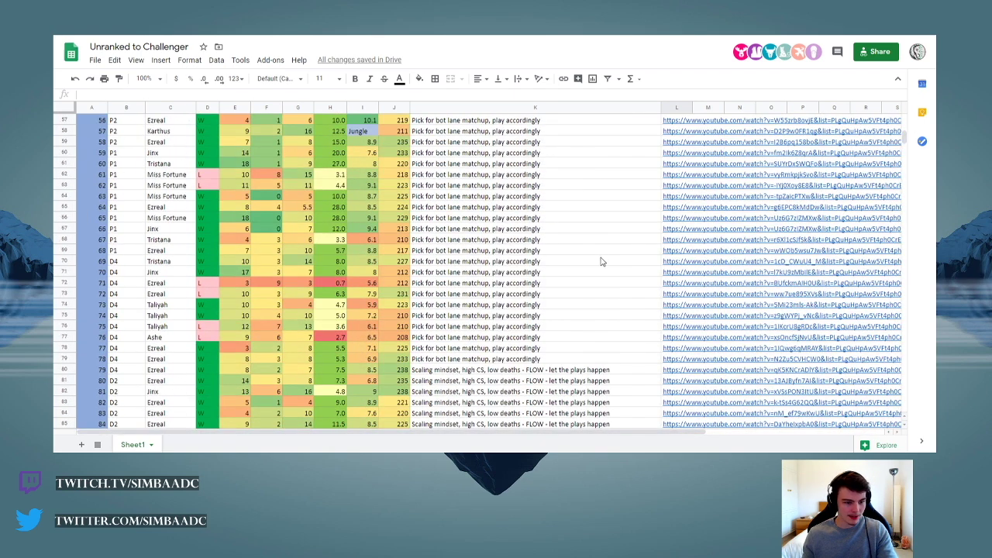
scroll(217, 219, up, 14)
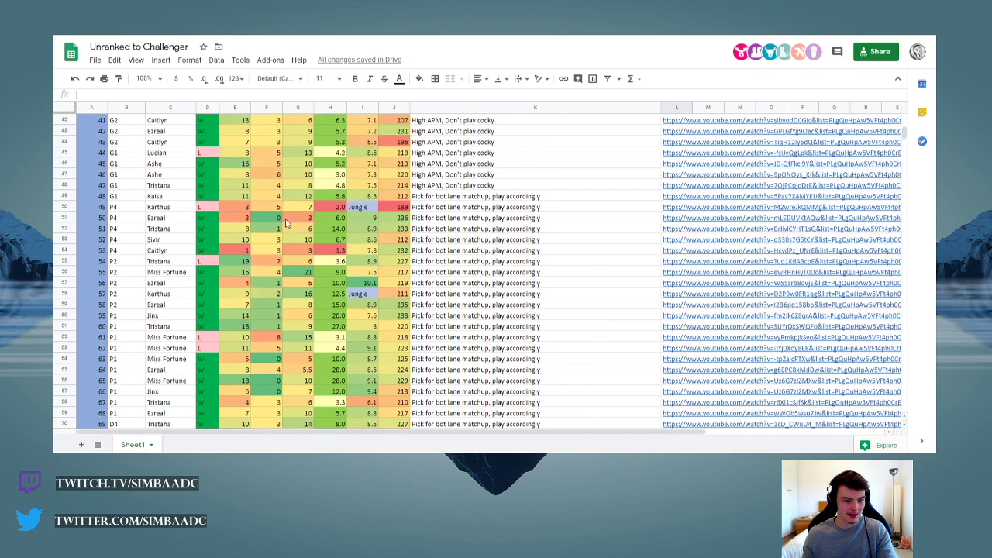
scroll(332, 244, down, 1)
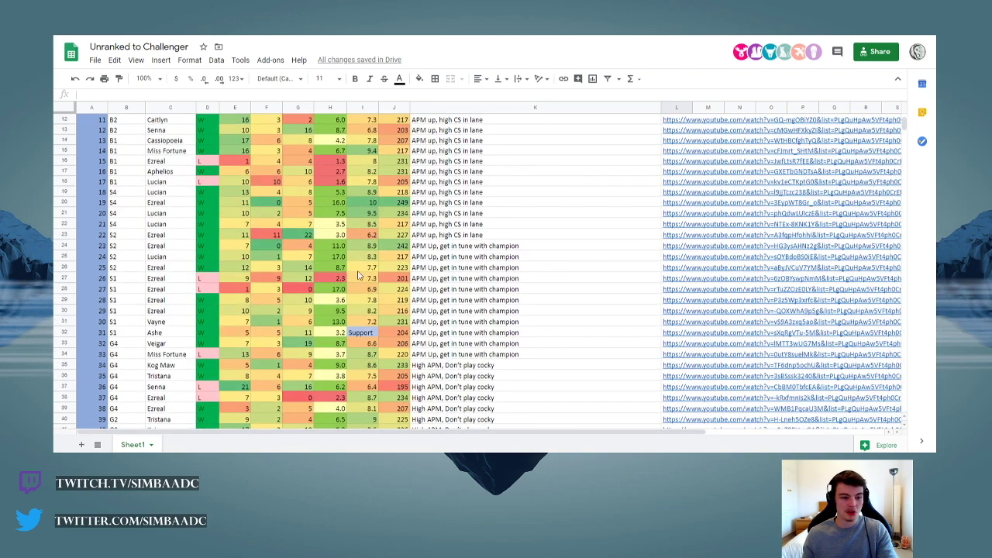
scroll(456, 248, down, 1)
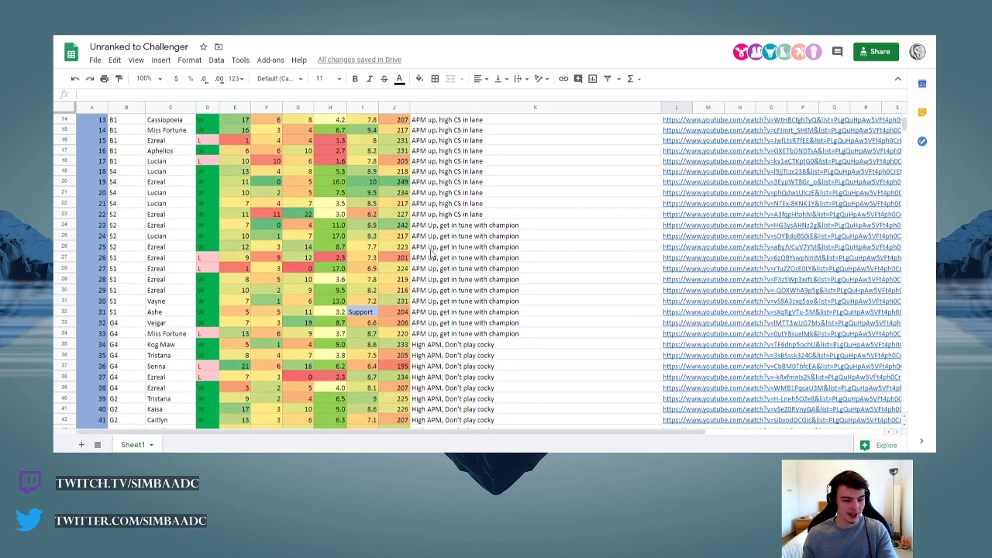
scroll(243, 332, up, 2)
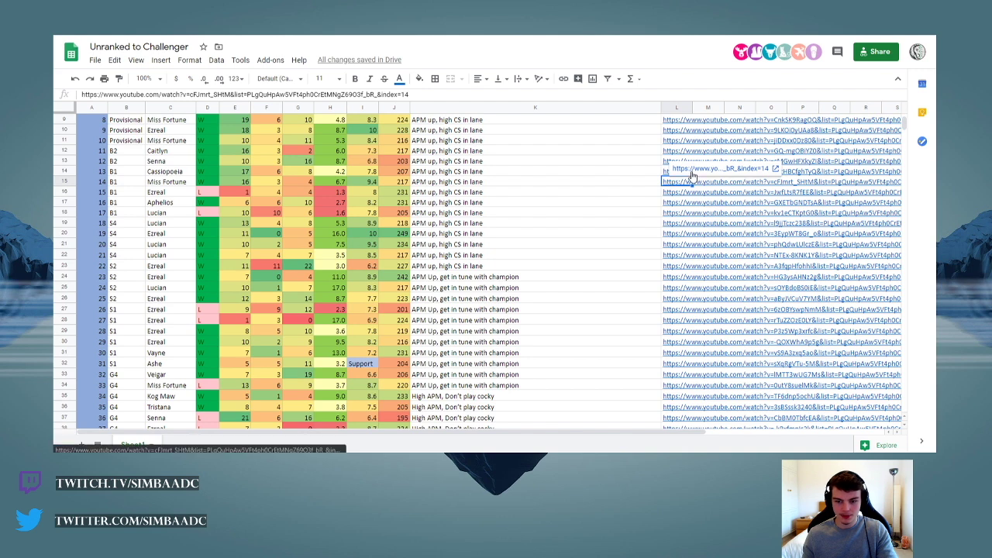
Step: Open the video link for game 14 on YouTube and skim through the recording at different points
click(692, 176)
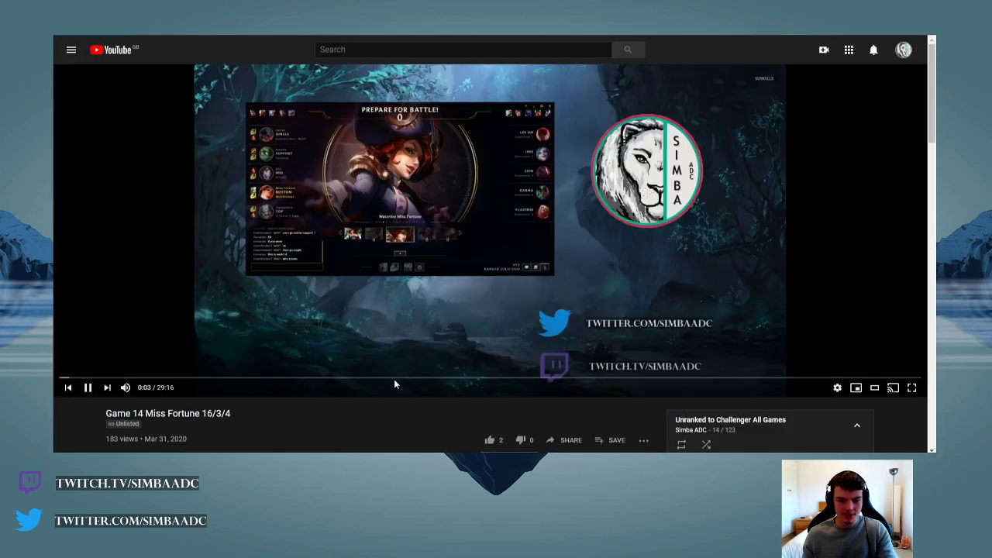
click(628, 376)
drag(616, 380, 235, 381)
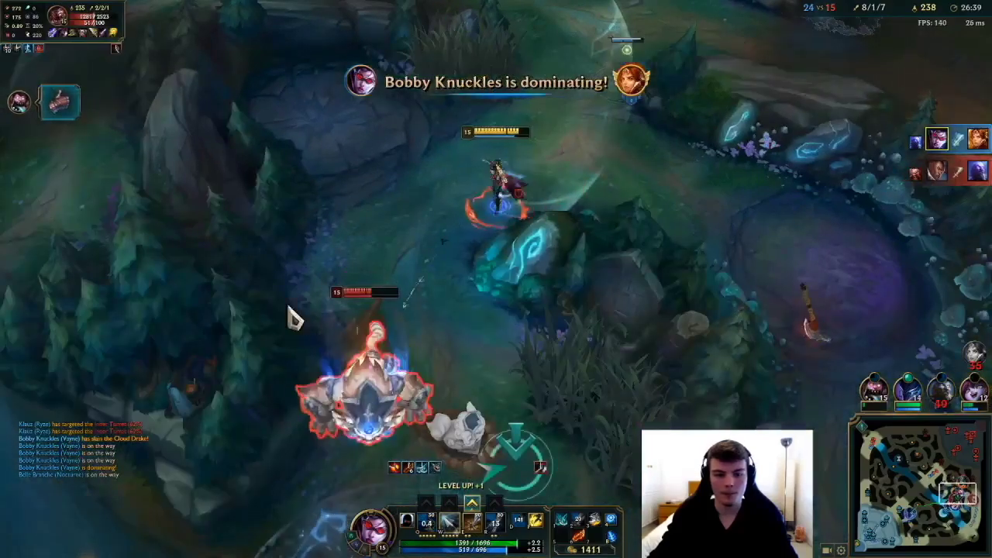
right_click(295, 319)
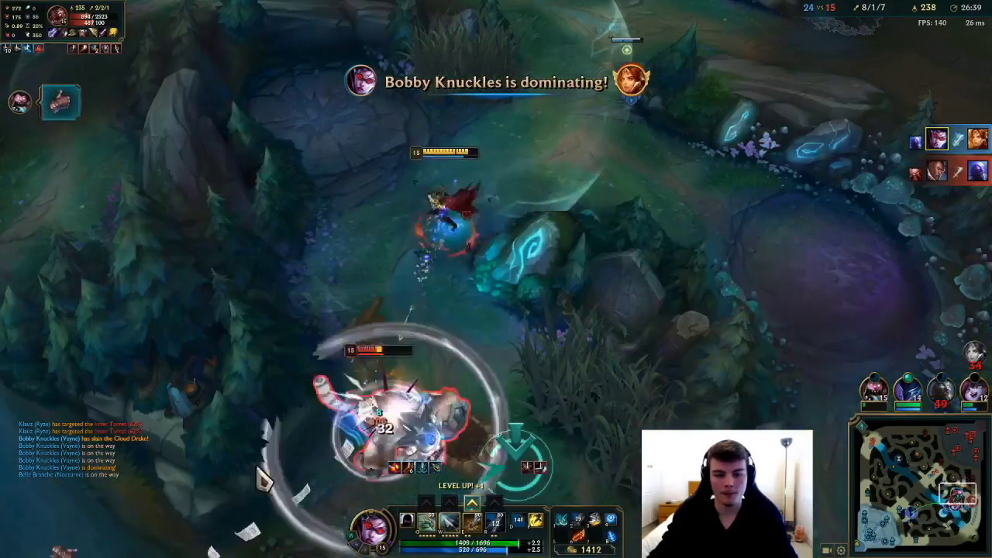
right_click(443, 135)
right_click(538, 107)
right_click(611, 227)
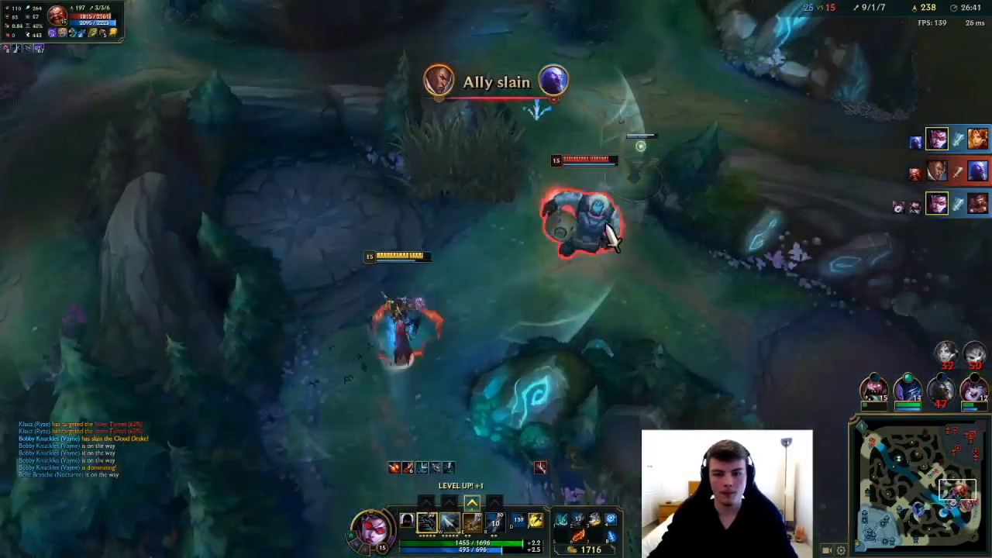
right_click(680, 47)
key(q)
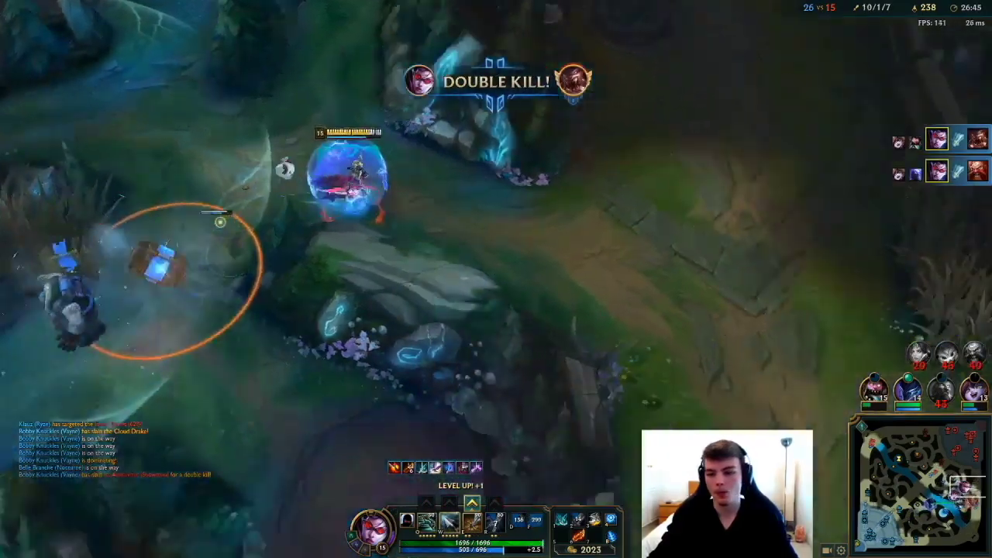
right_click(804, 275)
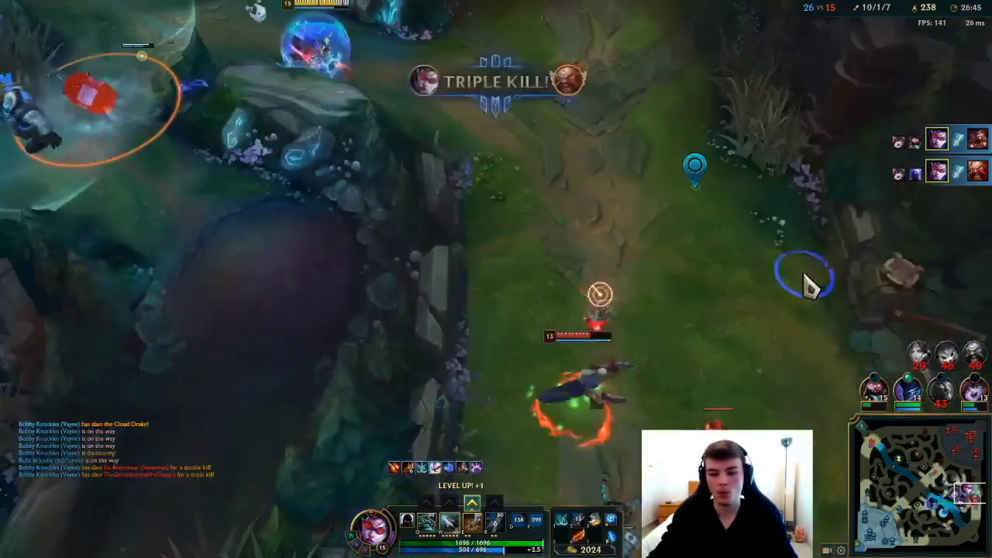
right_click(750, 293)
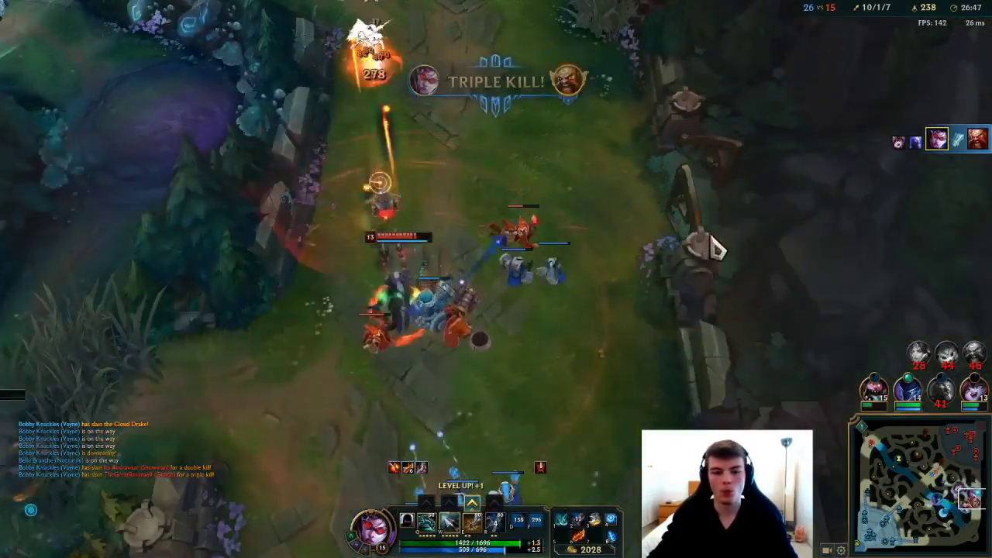
right_click(561, 233)
key(q)
right_click(535, 333)
right_click(545, 443)
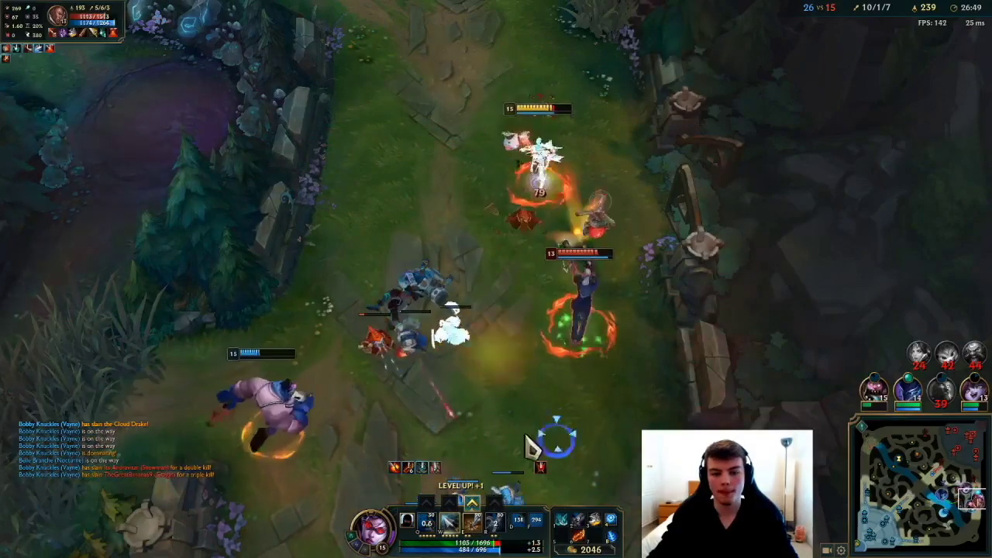
key(1)
right_click(615, 308)
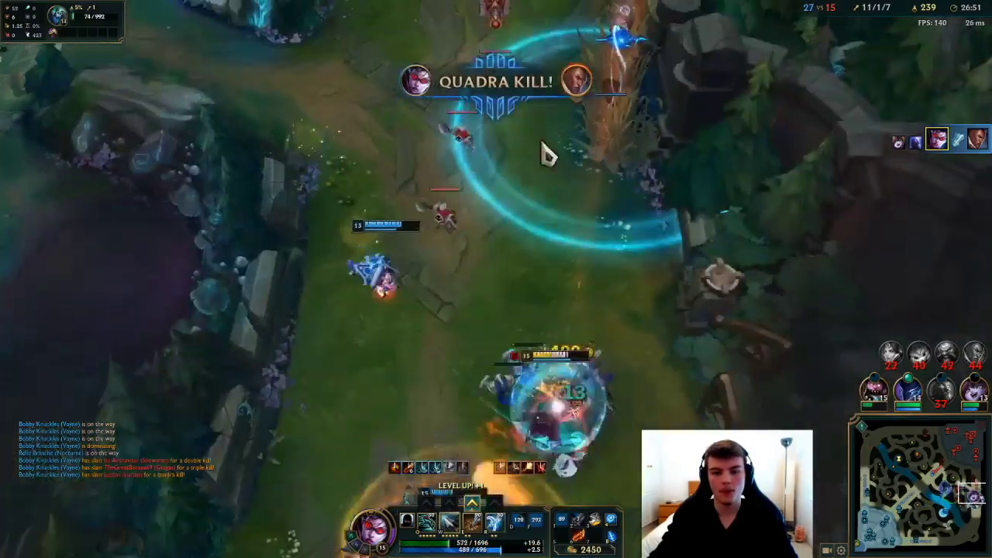
key(a)
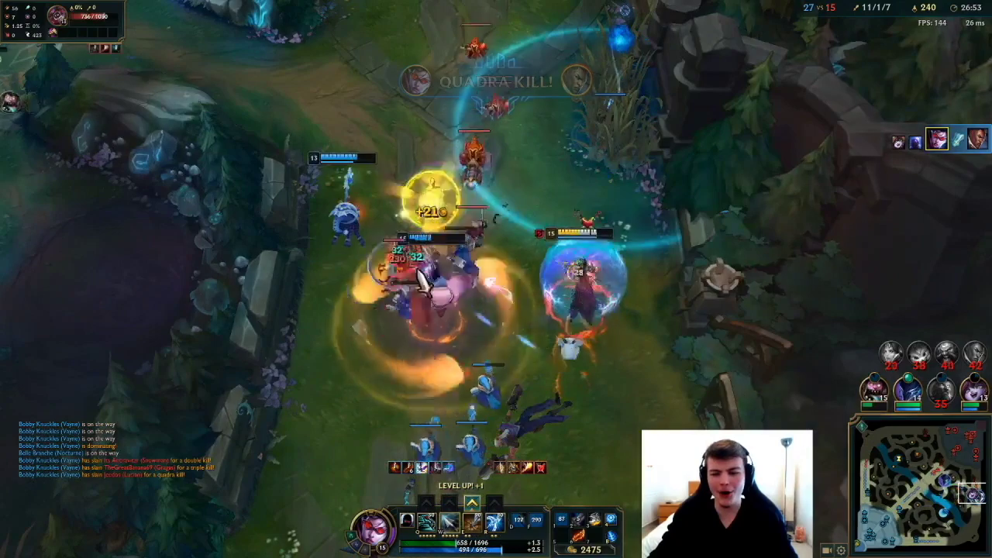
right_click(578, 107)
right_click(623, 198)
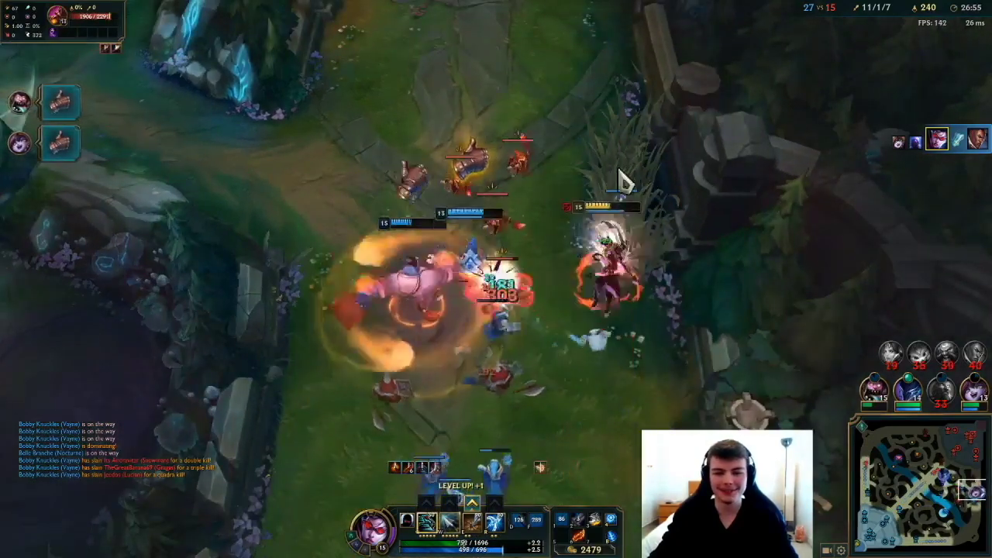
key(a)
click(534, 154)
right_click(551, 312)
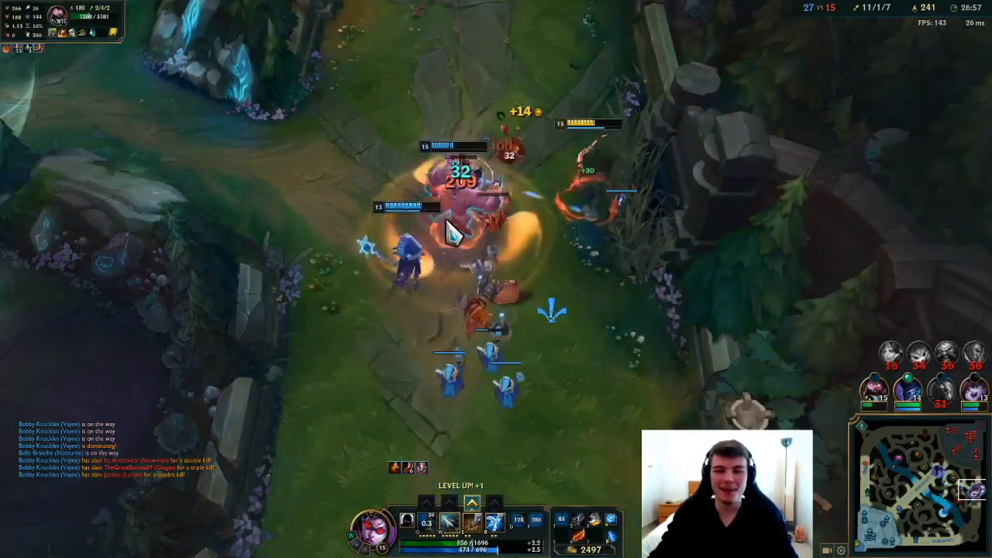
right_click(533, 131)
right_click(660, 169)
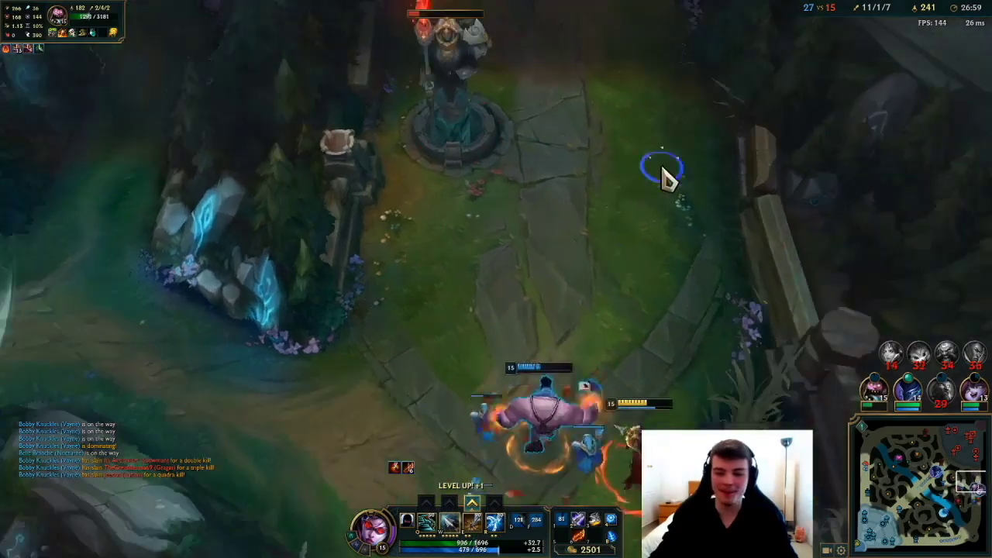